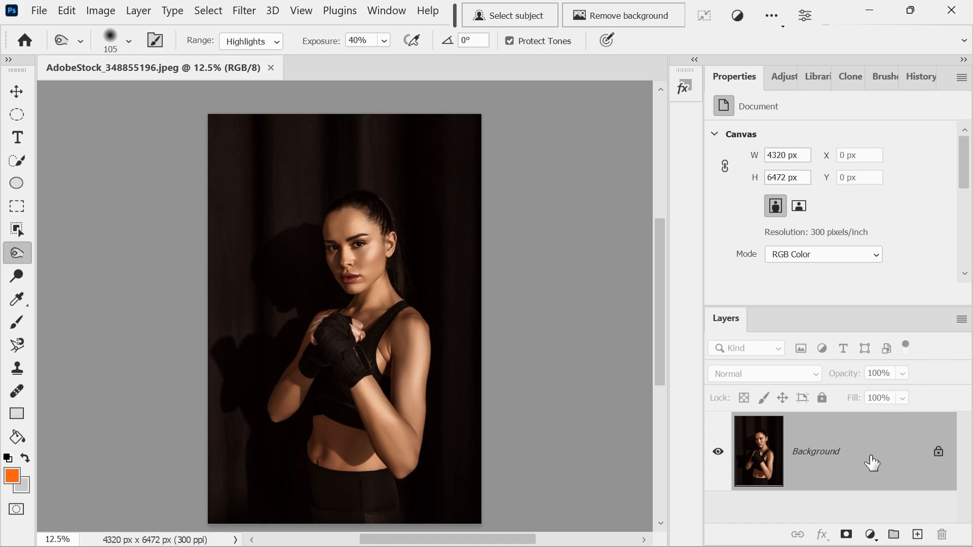
# Add a Selective Color adjustment layer above the background photo
pyautogui.click(870, 535)
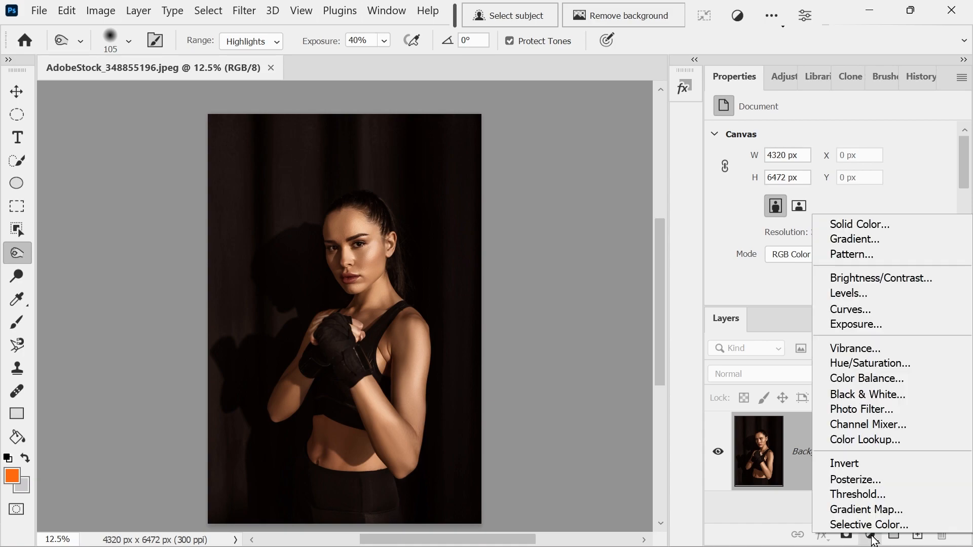
pyautogui.click(871, 539)
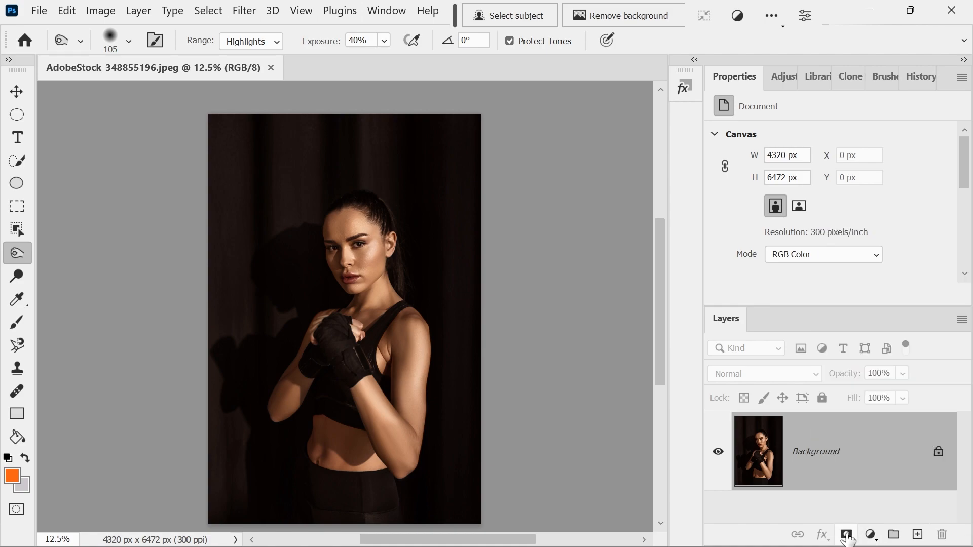
pyautogui.click(874, 538)
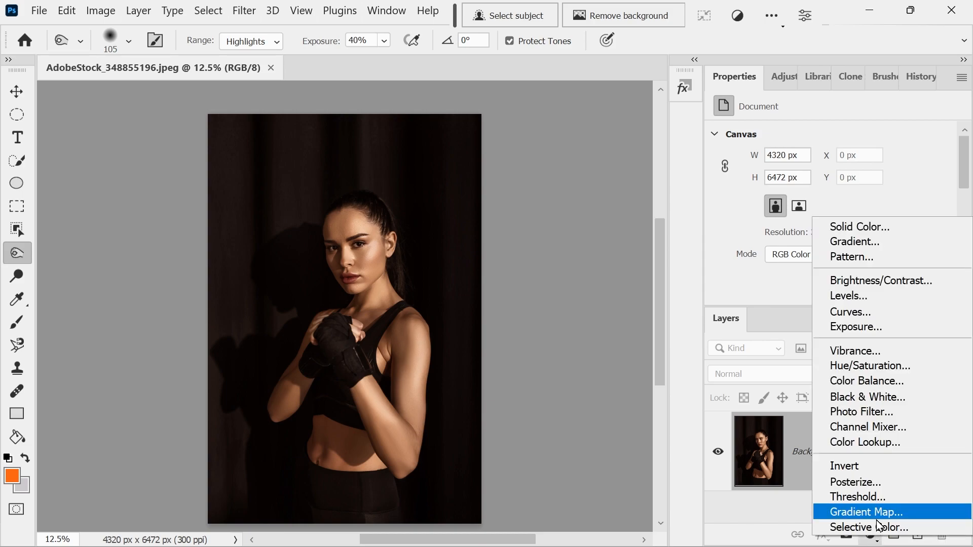
pyautogui.click(859, 528)
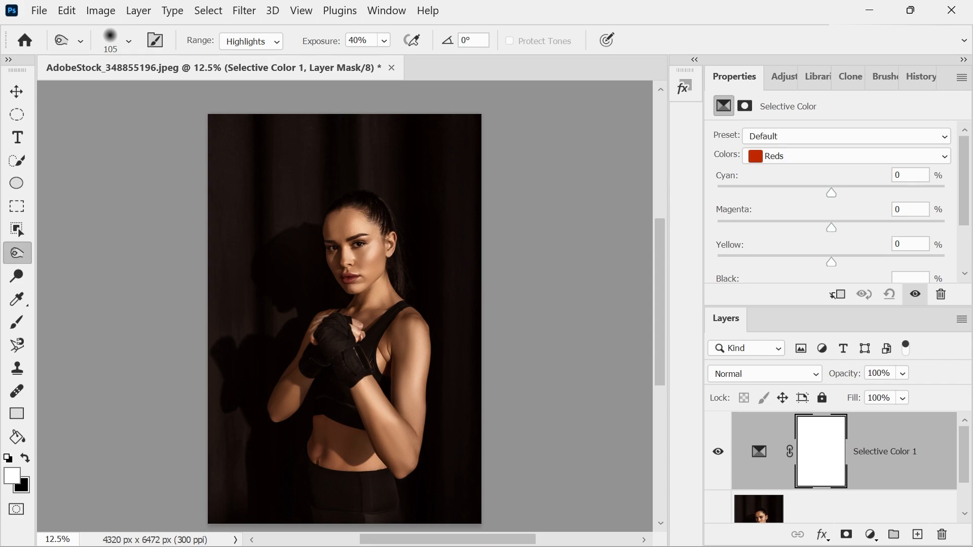
# For the Whites in the Selective Color adjustment, set Cyan to +100, Magenta to -100 and Yellow to -100, and raise Black
pyautogui.click(789, 156)
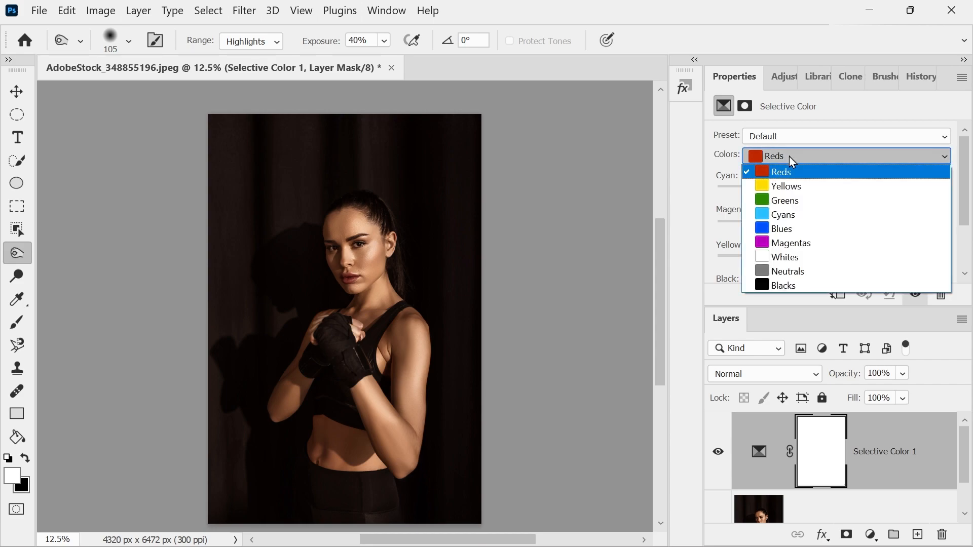
pyautogui.click(799, 253)
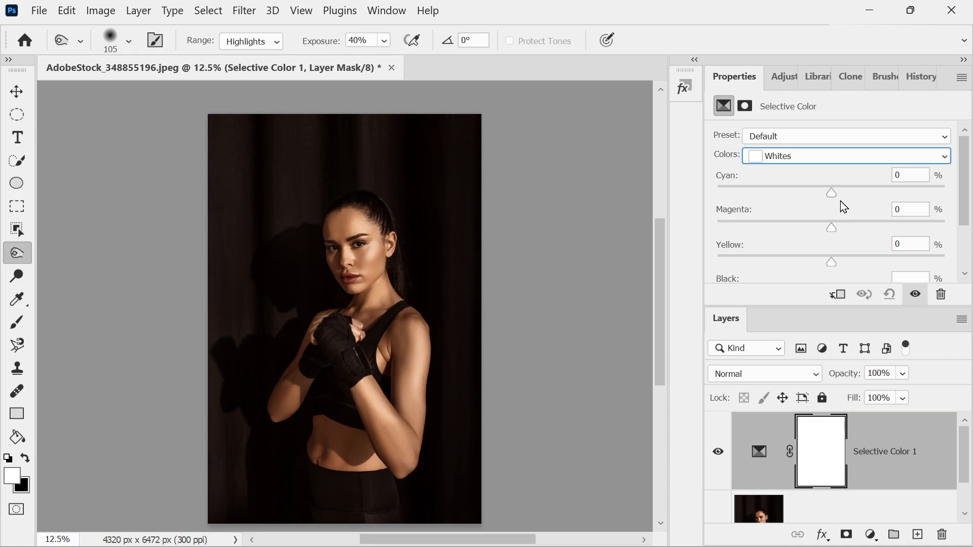
pyautogui.moveTo(827, 193); pyautogui.dragTo(866, 192)
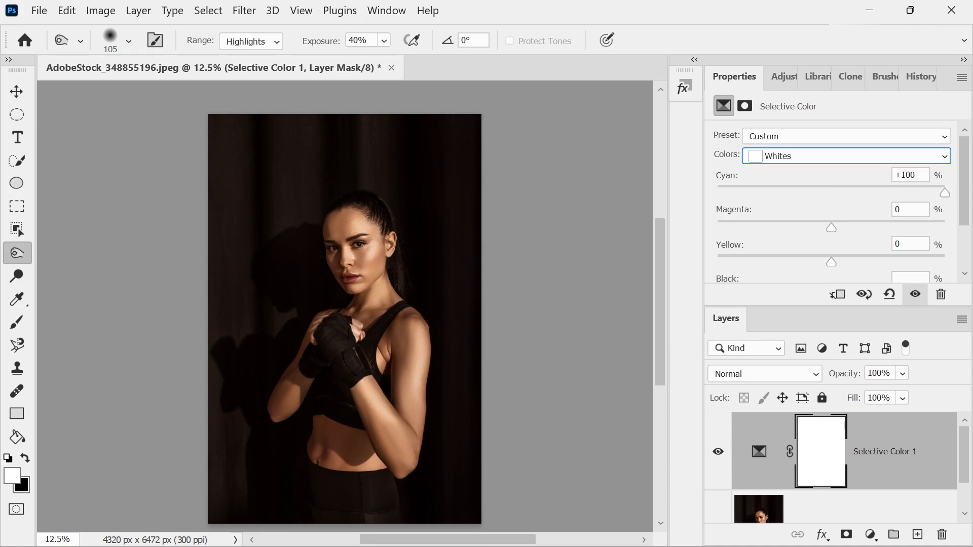
pyautogui.moveTo(828, 233); pyautogui.dragTo(688, 226)
pyautogui.moveTo(835, 263); pyautogui.dragTo(719, 261)
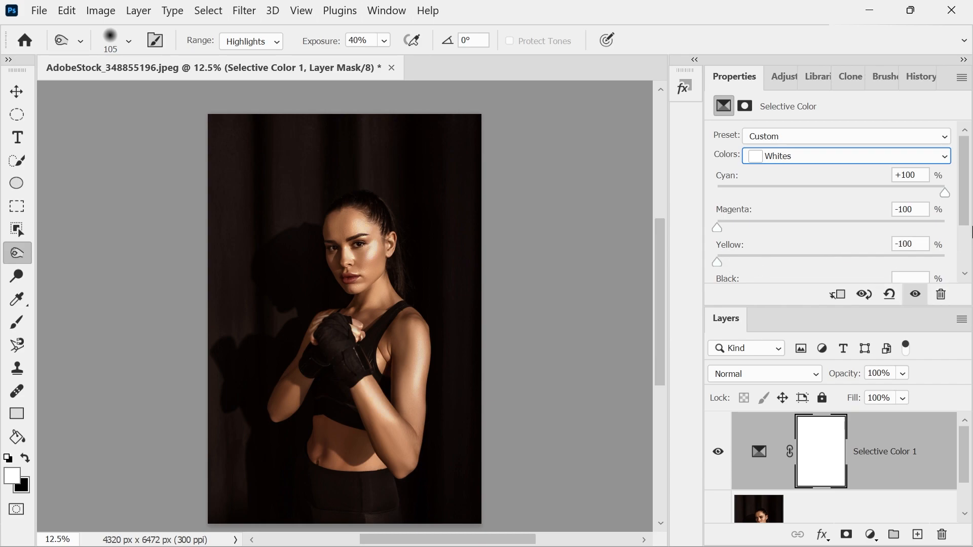
pyautogui.moveTo(965, 228); pyautogui.dragTo(964, 265)
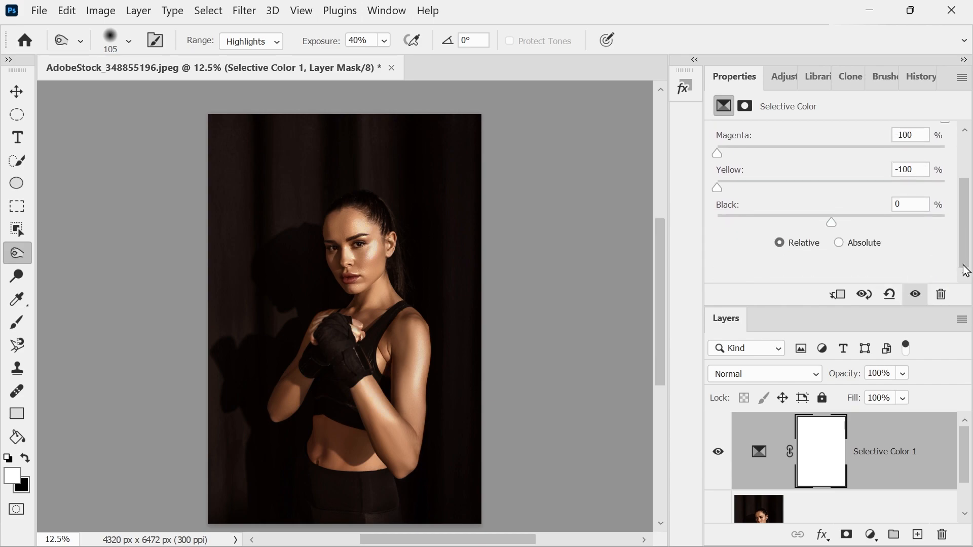
pyautogui.moveTo(831, 223); pyautogui.dragTo(956, 226)
pyautogui.moveTo(967, 231); pyautogui.dragTo(962, 147)
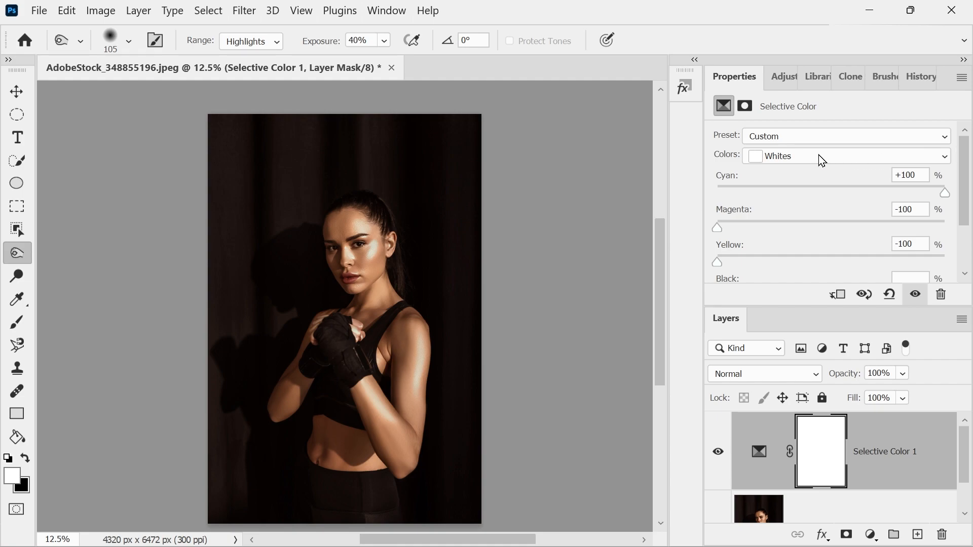
# For the Blacks in the Selective Color adjustment, set Cyan to +100, Magenta to +100, Yellow to -100 and Black to -50
pyautogui.click(810, 161)
pyautogui.click(773, 286)
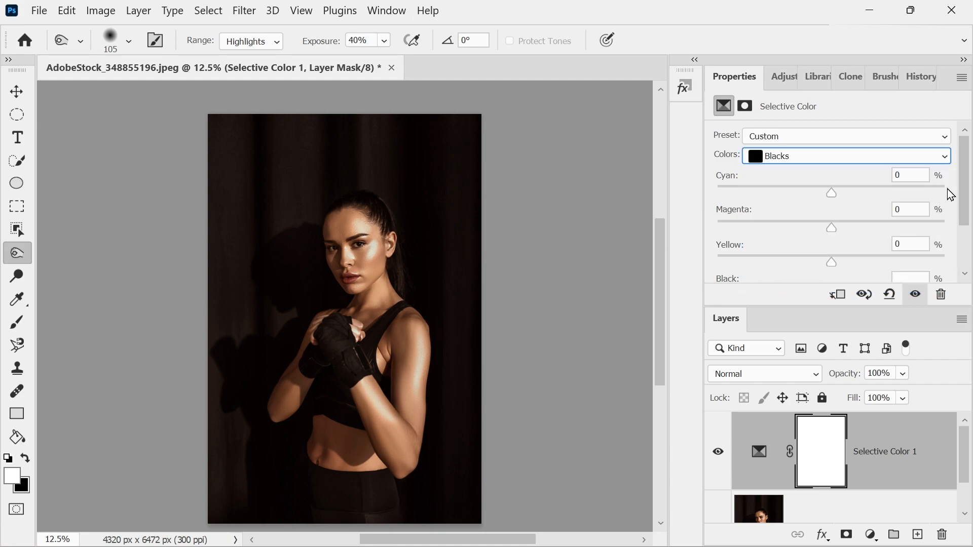
pyautogui.moveTo(966, 186)
pyautogui.mouseDown()
pyautogui.moveTo(961, 219)
pyautogui.moveTo(958, 196)
pyautogui.mouseUp()
pyautogui.moveTo(836, 187); pyautogui.dragTo(951, 193)
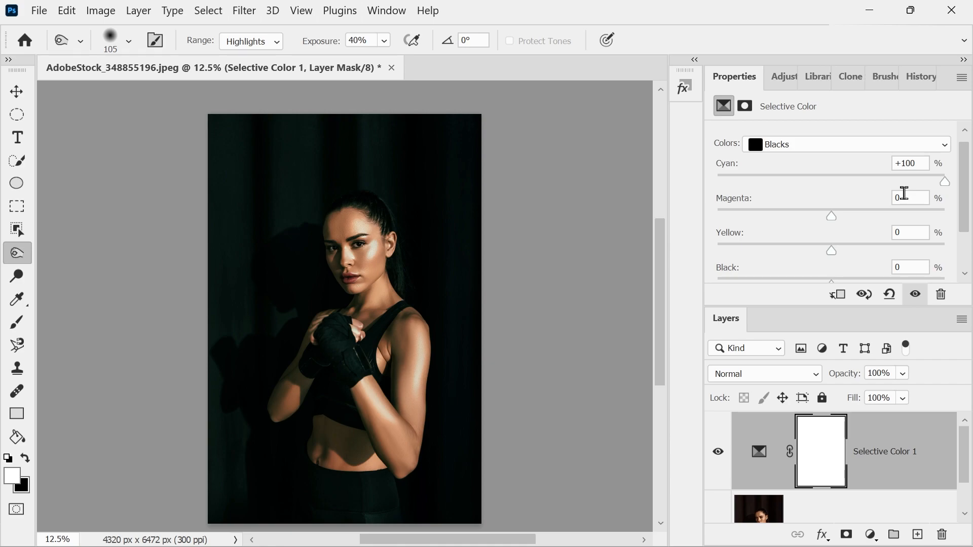
pyautogui.moveTo(830, 217); pyautogui.dragTo(952, 234)
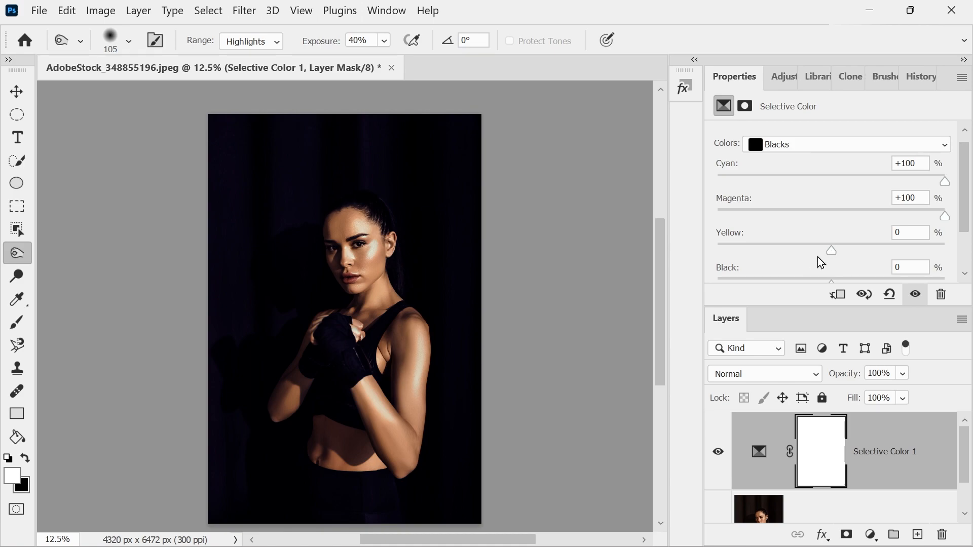
pyautogui.moveTo(831, 253); pyautogui.dragTo(719, 263)
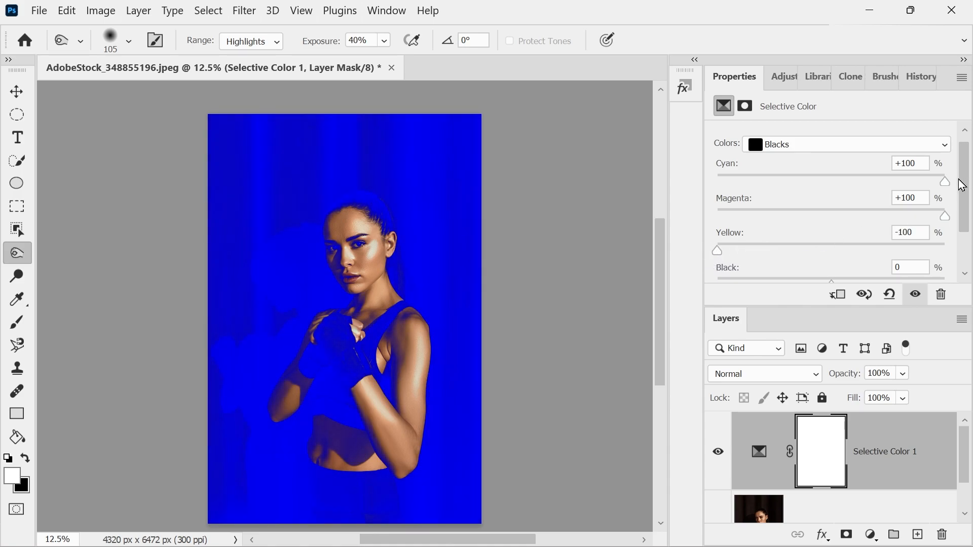
pyautogui.moveTo(962, 184); pyautogui.dragTo(965, 197)
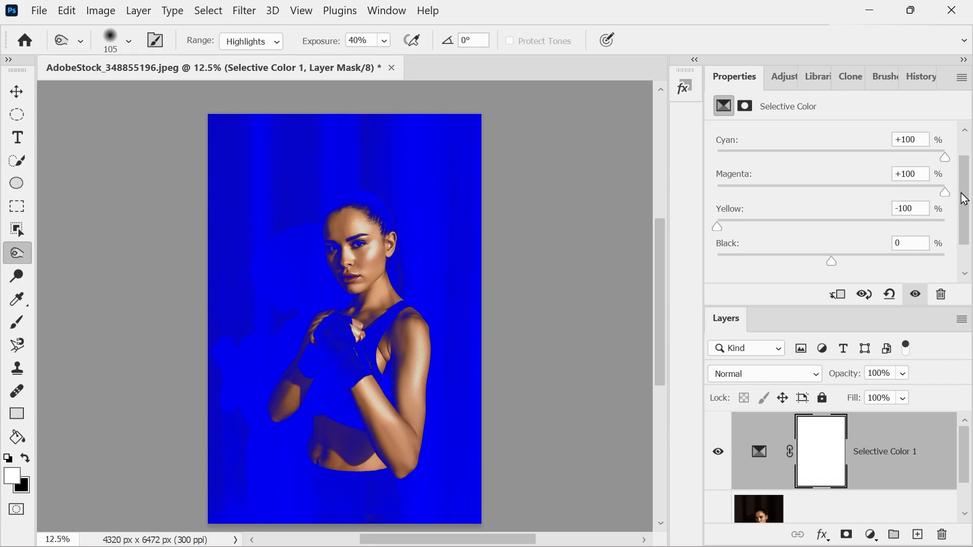
pyautogui.moveTo(830, 262); pyautogui.dragTo(775, 259)
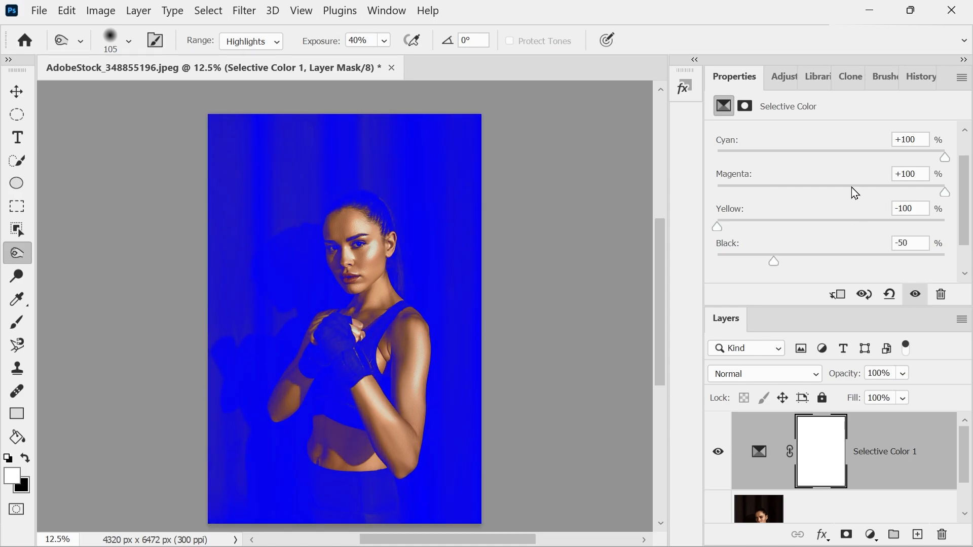
pyautogui.click(897, 143)
pyautogui.moveTo(723, 226); pyautogui.dragTo(700, 224)
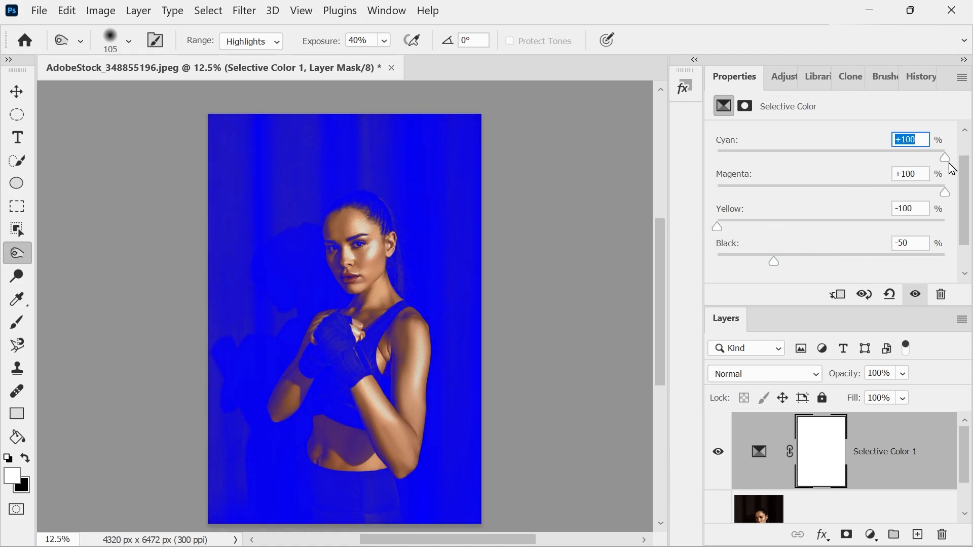
pyautogui.moveTo(953, 165); pyautogui.dragTo(923, 139)
# Select the Selective Color 1 and Background layers together and convert them to one Smart Object
pyautogui.click(760, 452)
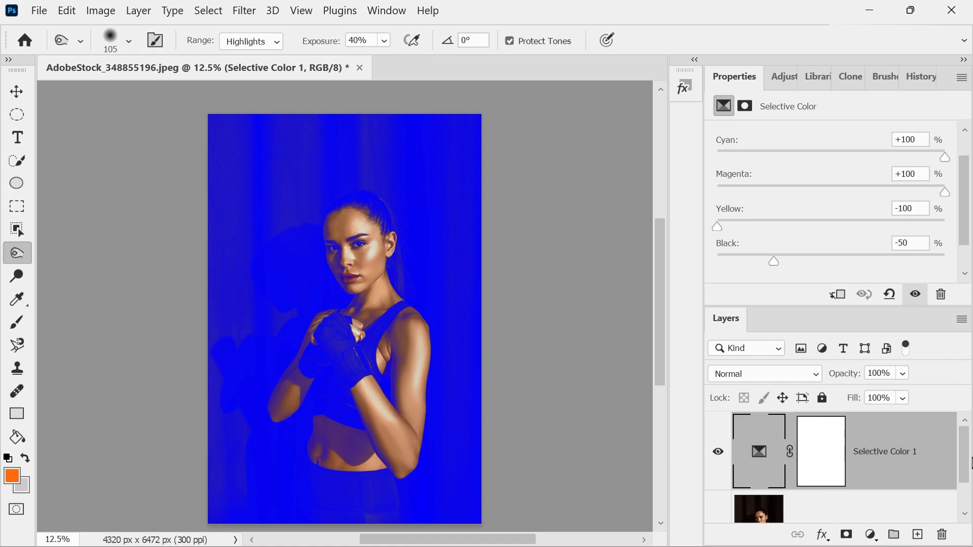
pyautogui.moveTo(963, 459); pyautogui.dragTo(961, 491)
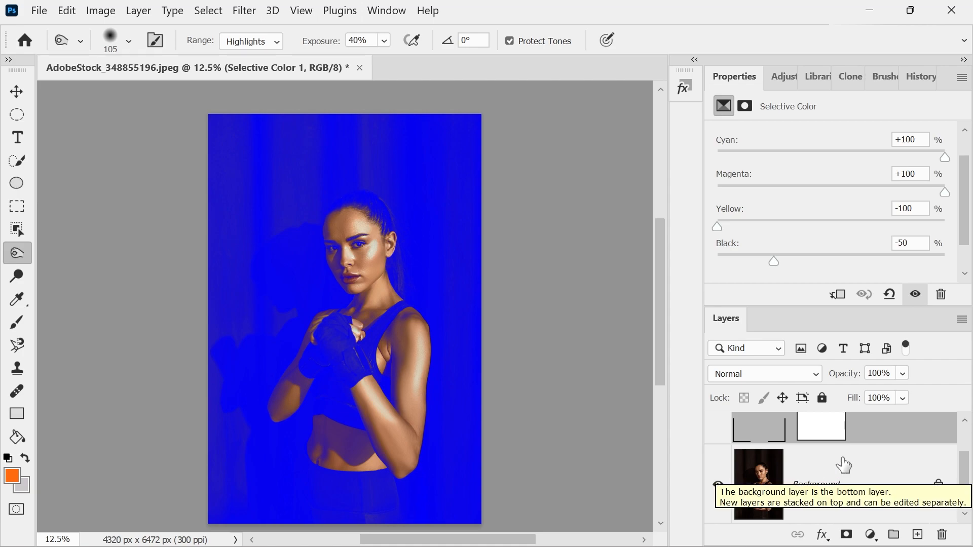
pyautogui.click(839, 483)
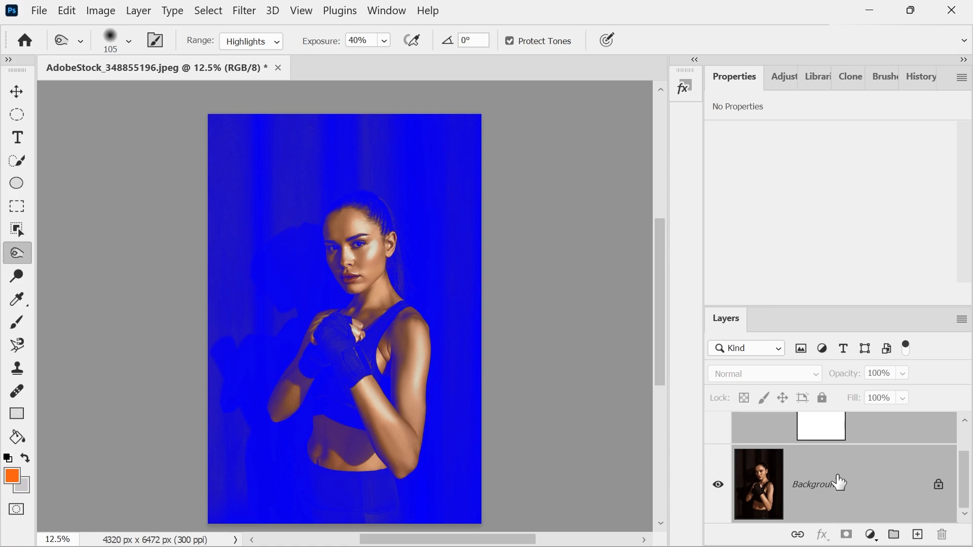
pyautogui.rightClick(807, 469)
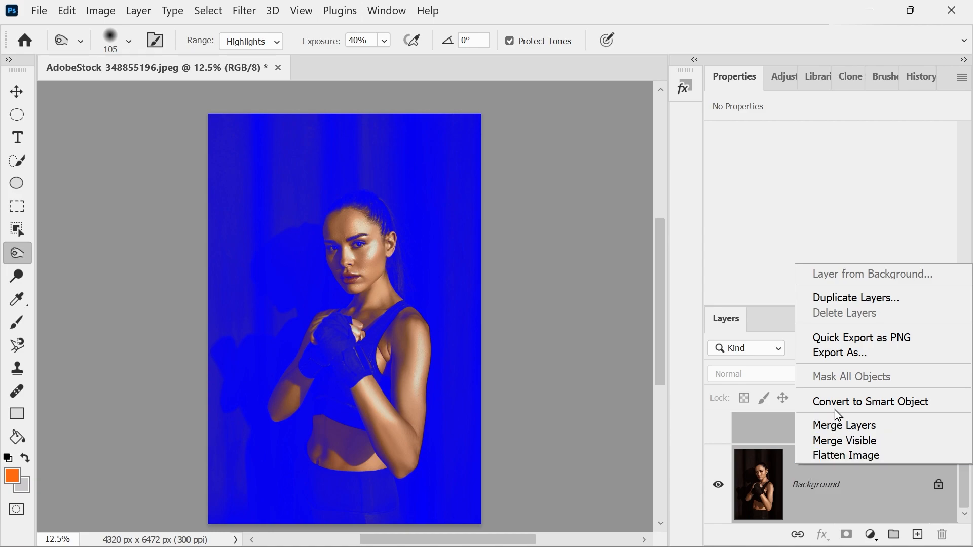
pyautogui.click(834, 406)
# Duplicate the Smart Object layer within the same document and name the copy Selective Color 2
pyautogui.rightClick(823, 448)
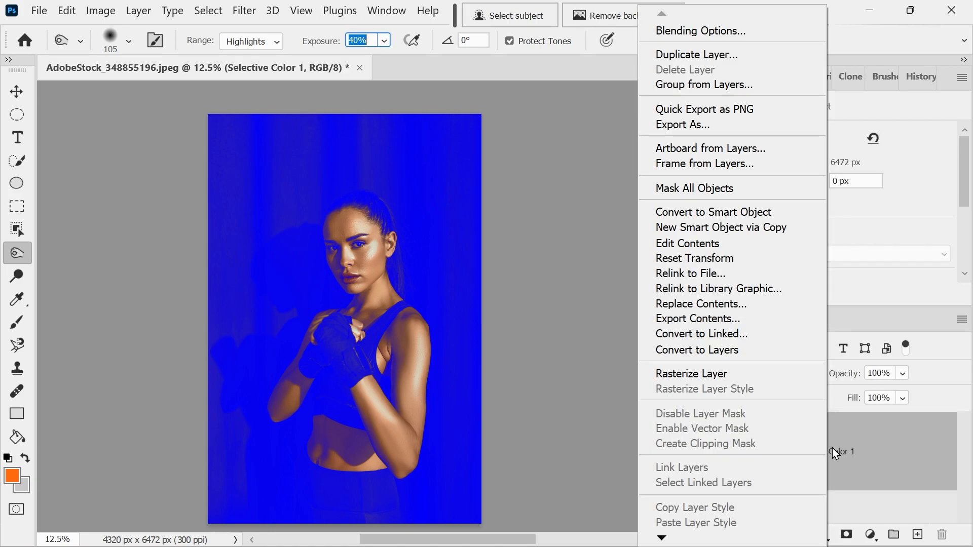
pyautogui.rightClick(857, 448)
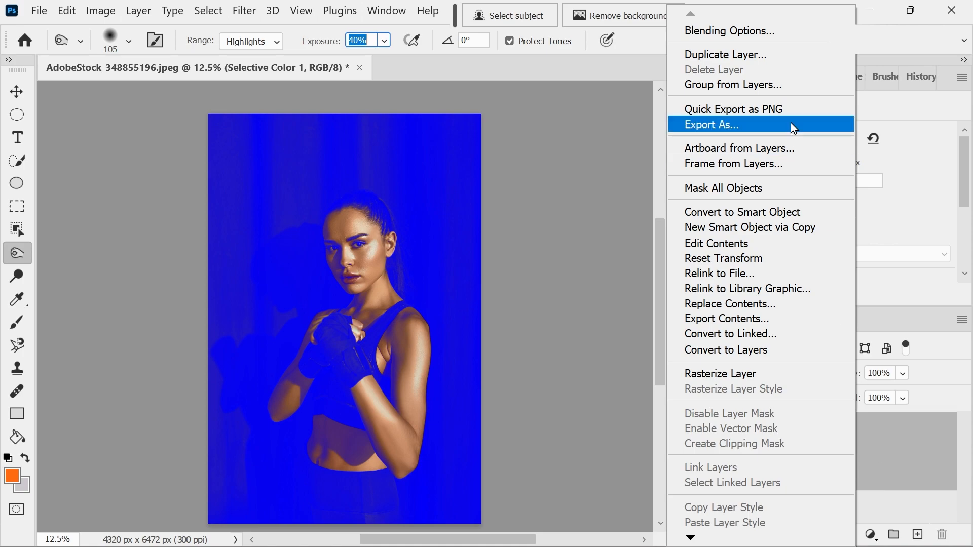
pyautogui.click(755, 54)
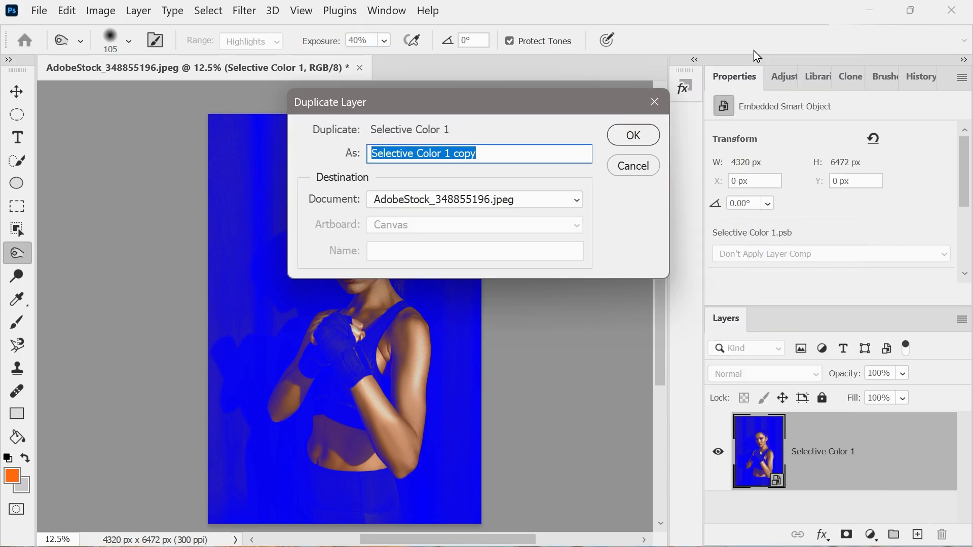
pyautogui.click(514, 157)
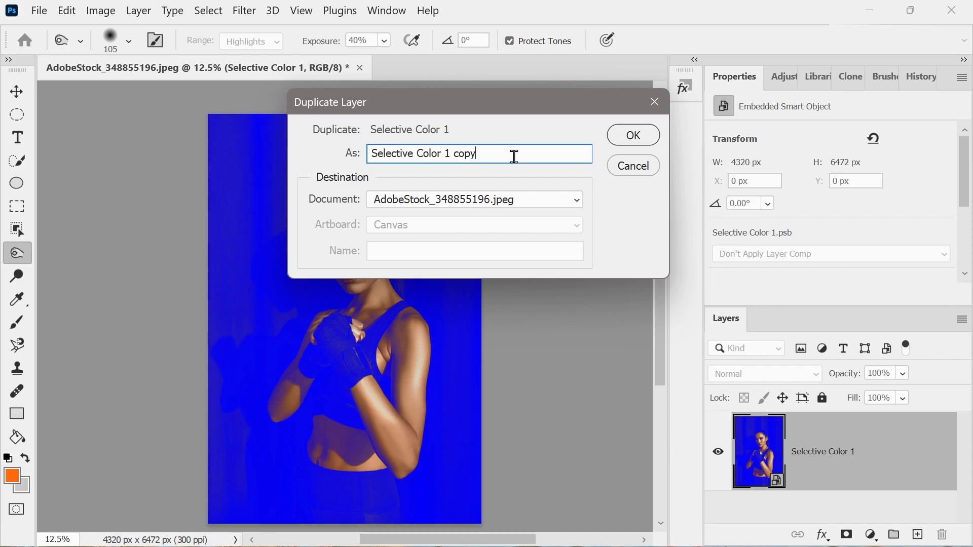
pyautogui.moveTo(474, 155); pyautogui.dragTo(446, 155)
pyautogui.write('2')
pyautogui.press('Return')
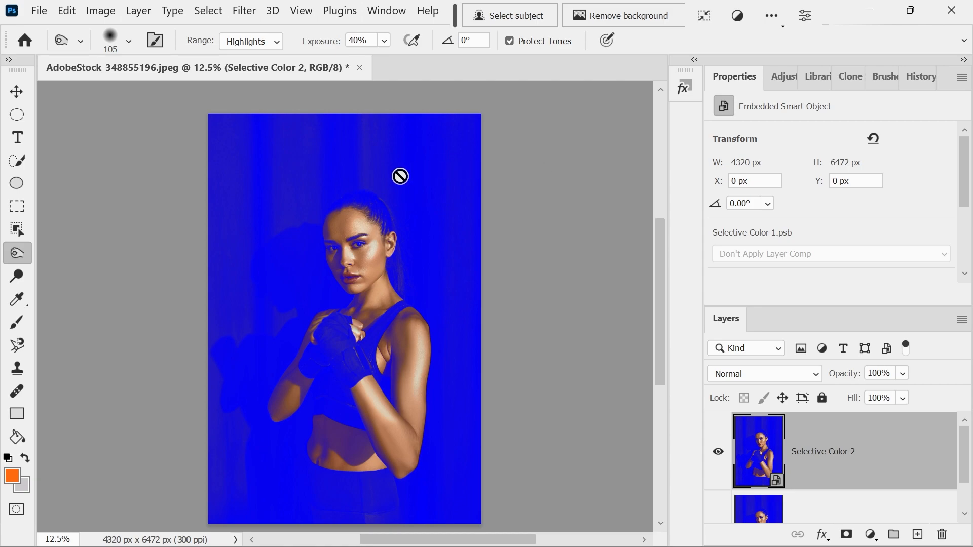
# Select the woman with Select Subject and add a single layer mask from that selection to the Selective Color 2 layer
pyautogui.click(499, 20)
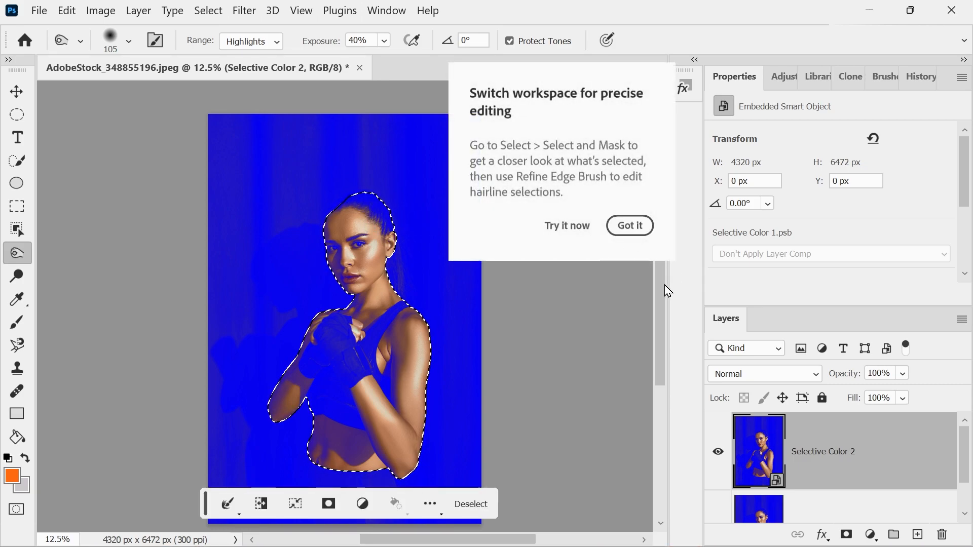
pyautogui.click(630, 225)
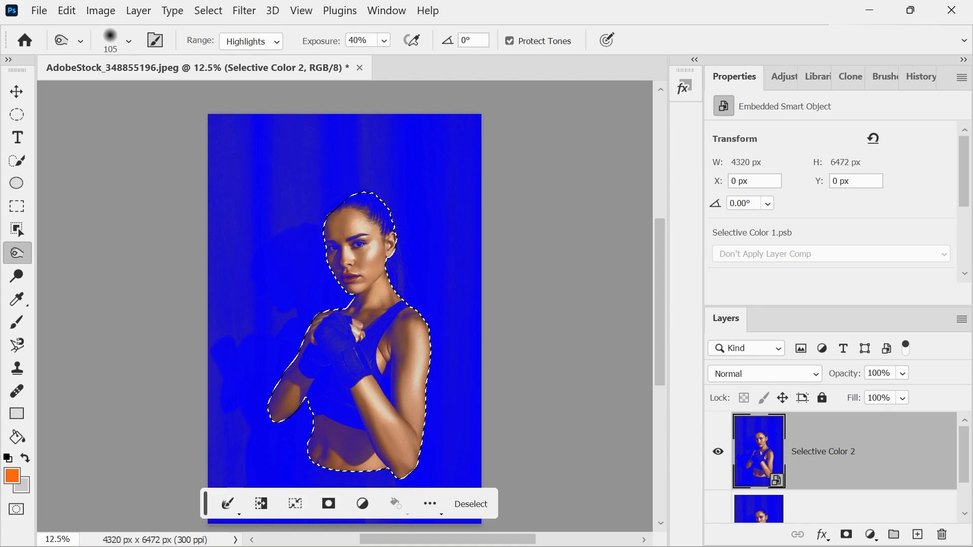
pyautogui.click(847, 535)
pyautogui.click(846, 535)
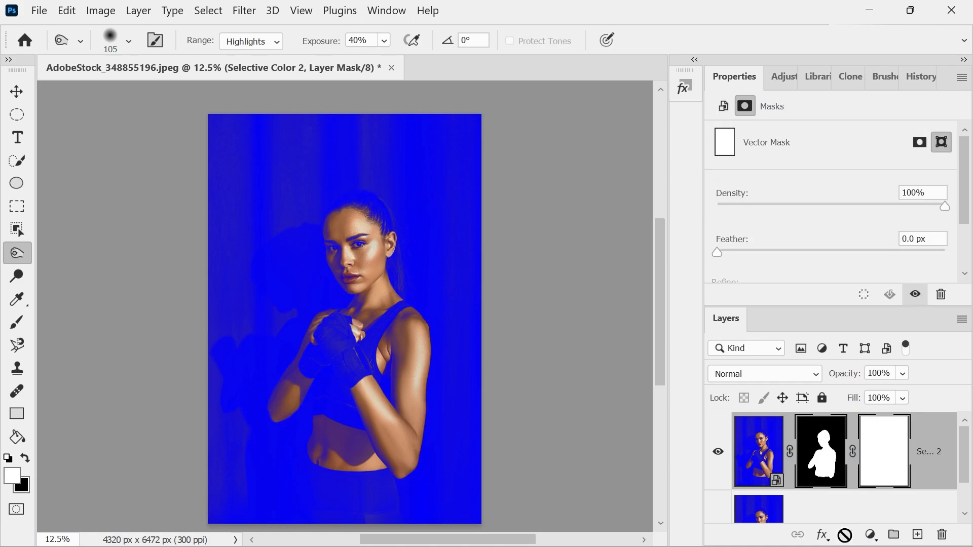
pyautogui.hotkey('ctrl', 'z')
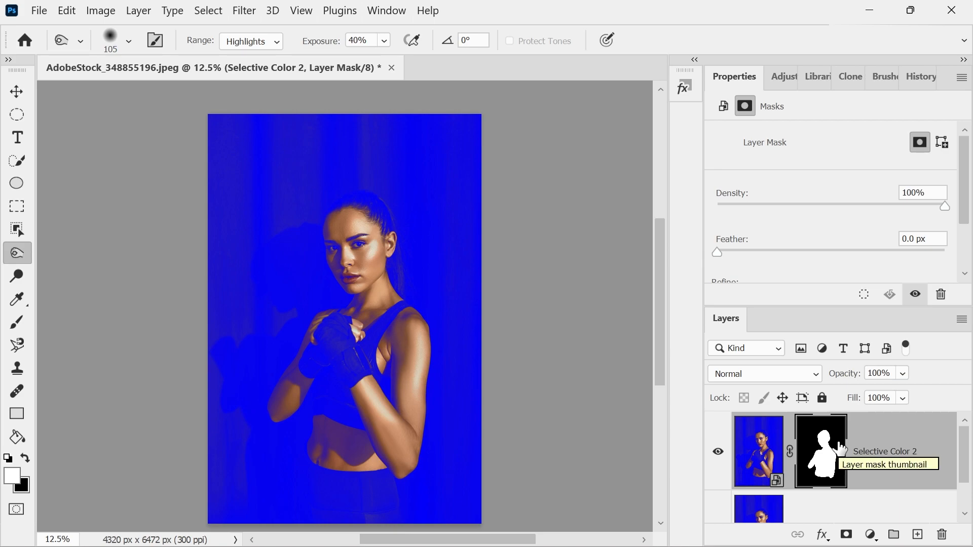
# Apply a Hue/Saturation adjustment to the Selective Color 2 Smart Object and set the Reds hue to +47
pyautogui.click(935, 456)
pyautogui.hotkey('ctrl', 'u')
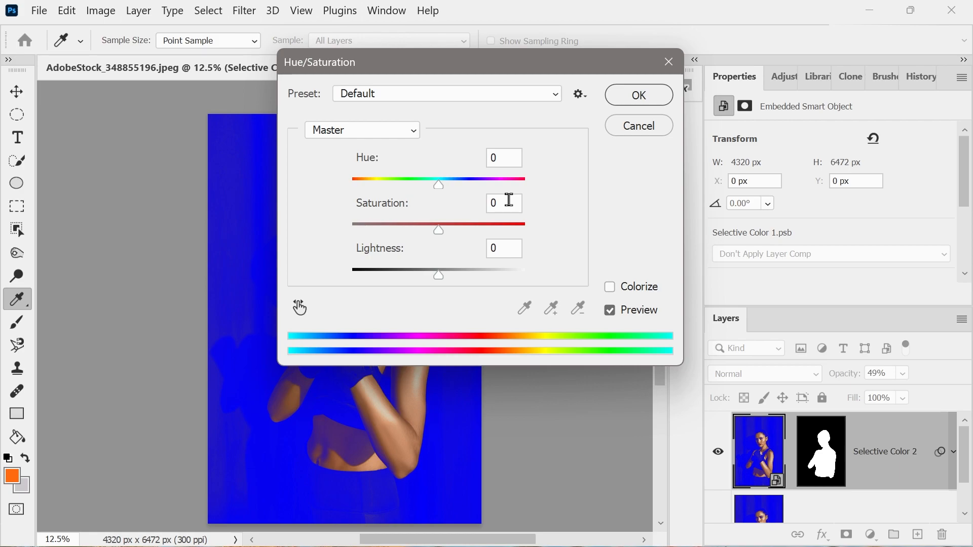
pyautogui.click(372, 133)
pyautogui.click(334, 158)
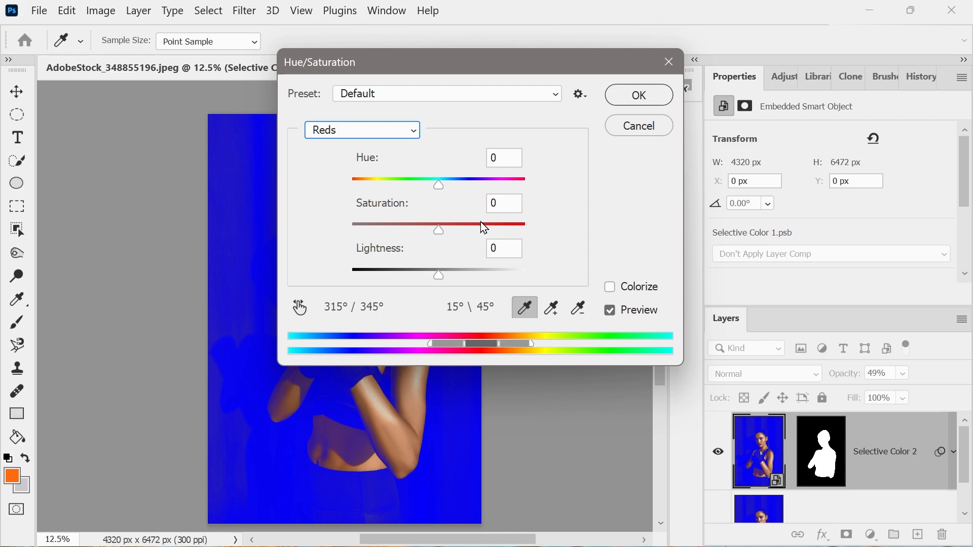
pyautogui.moveTo(437, 186); pyautogui.dragTo(479, 181)
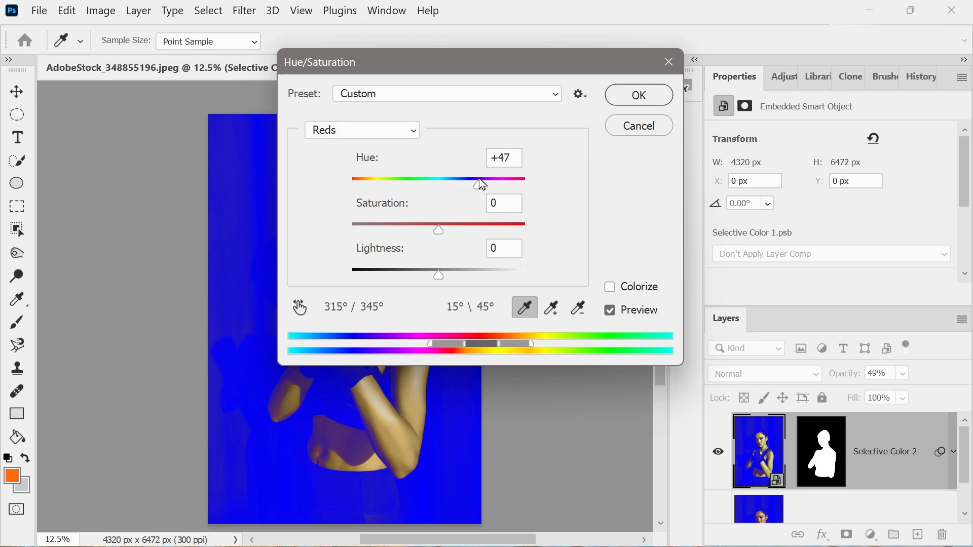
pyautogui.press('Tab')
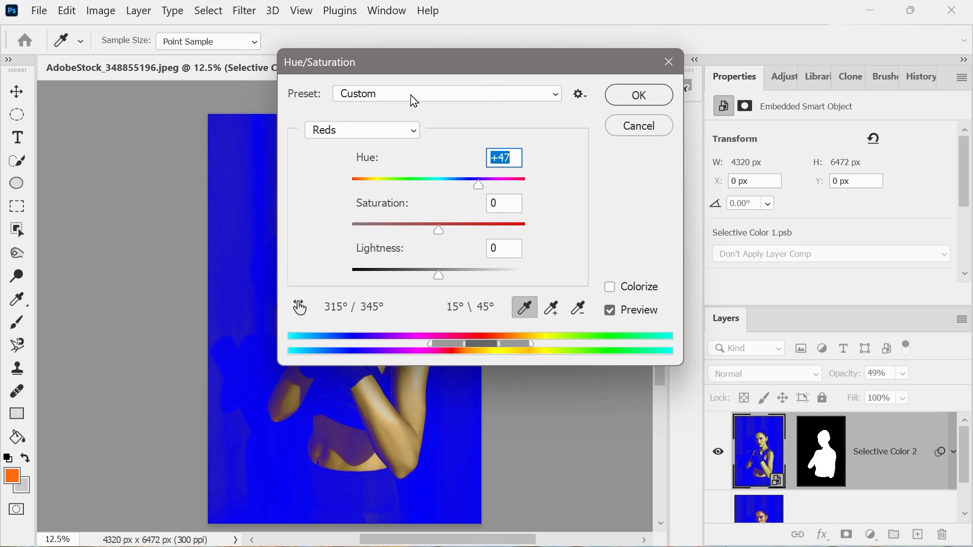
# Set the Blues hue to +180 in the Hue/Saturation adjustment and apply it to Selective Color 2
pyautogui.moveTo(419, 56); pyautogui.dragTo(640, 85)
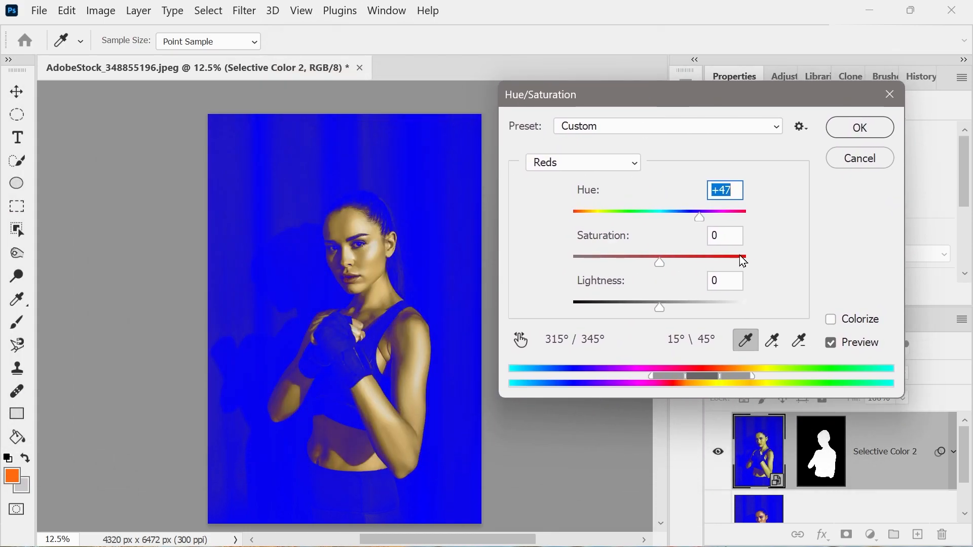
pyautogui.click(631, 164)
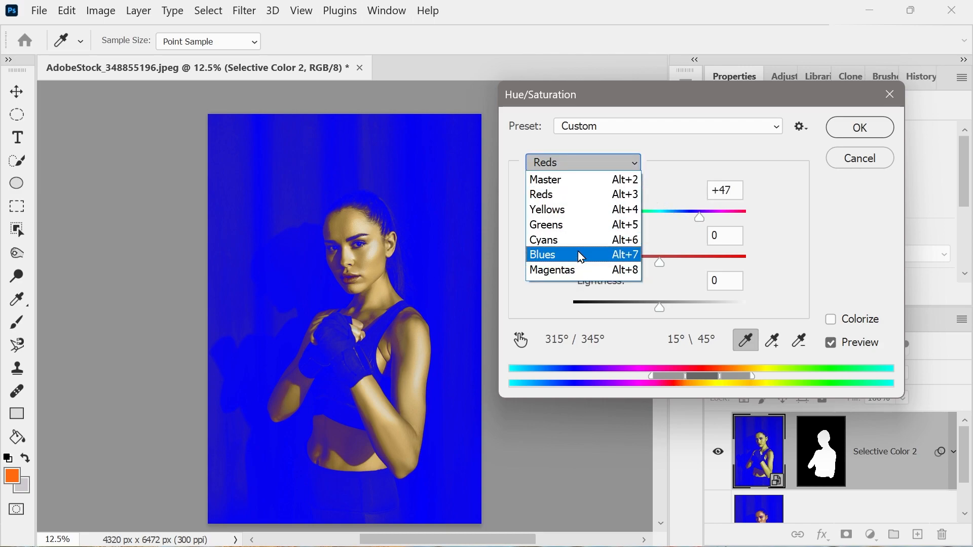
pyautogui.click(578, 255)
pyautogui.moveTo(661, 215); pyautogui.dragTo(747, 223)
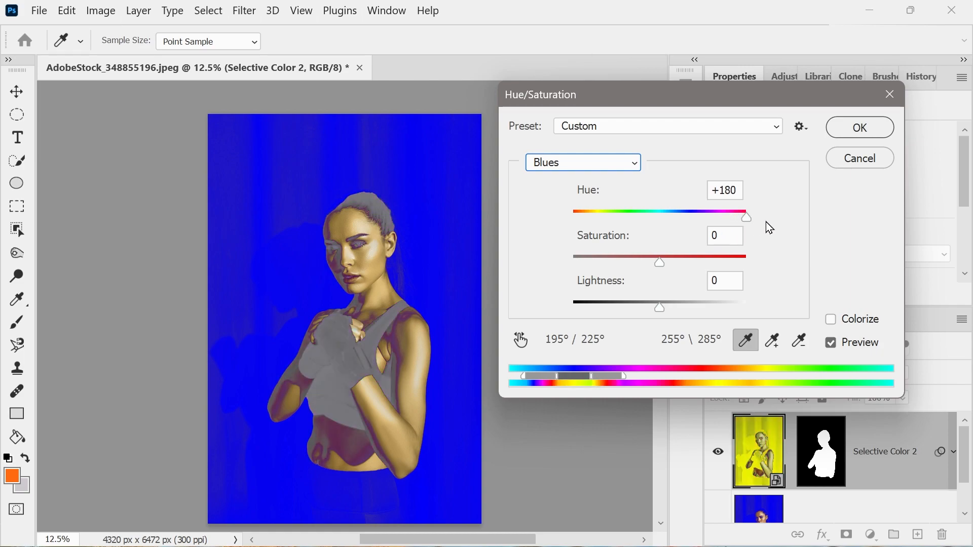
pyautogui.press('Tab')
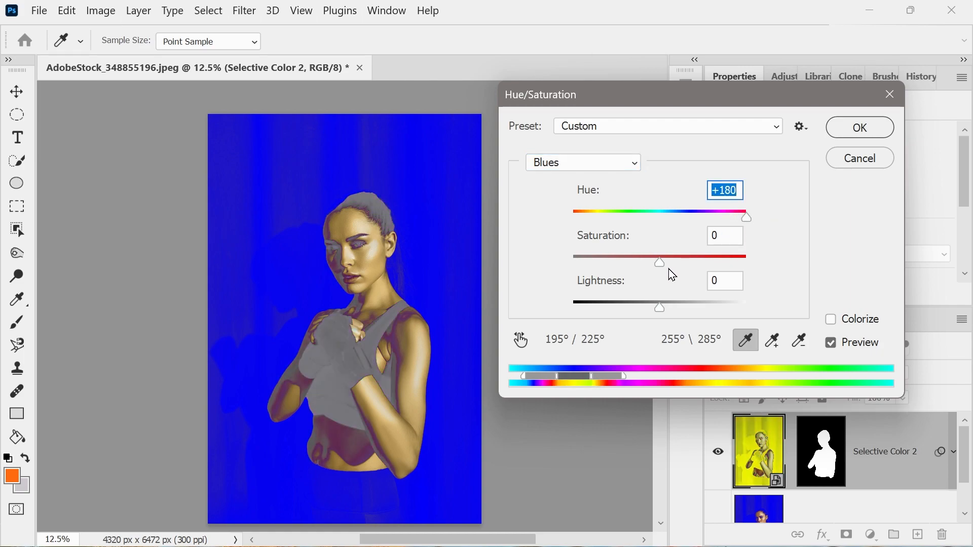
pyautogui.moveTo(747, 223)
pyautogui.mouseDown()
pyautogui.moveTo(631, 224)
pyautogui.moveTo(822, 223)
pyautogui.moveTo(719, 221)
pyautogui.moveTo(762, 223)
pyautogui.mouseUp()
pyautogui.click(862, 133)
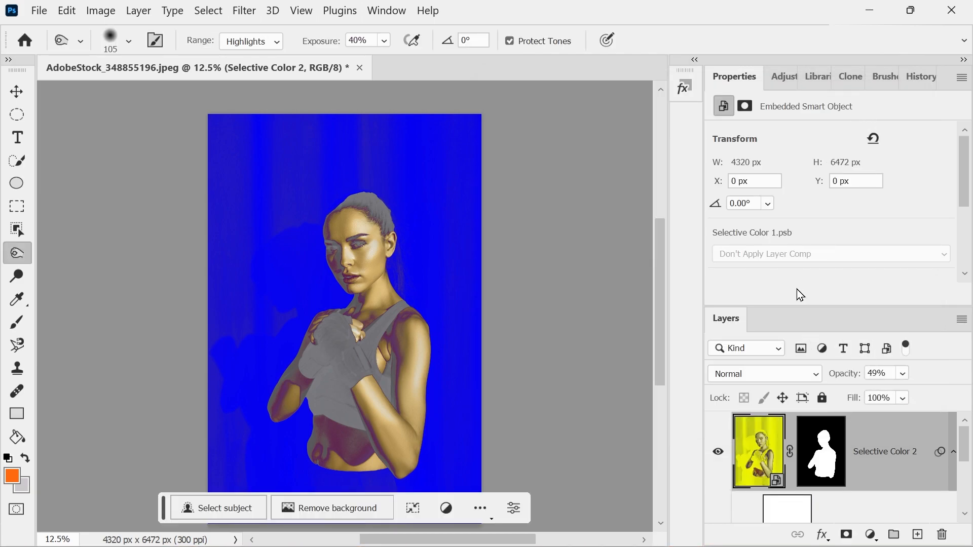
# Create three stacked duplicates of the masked Selective Color 2 layer, including its Hue/Saturation smart filter
pyautogui.moveTo(793, 307); pyautogui.dragTo(794, 285)
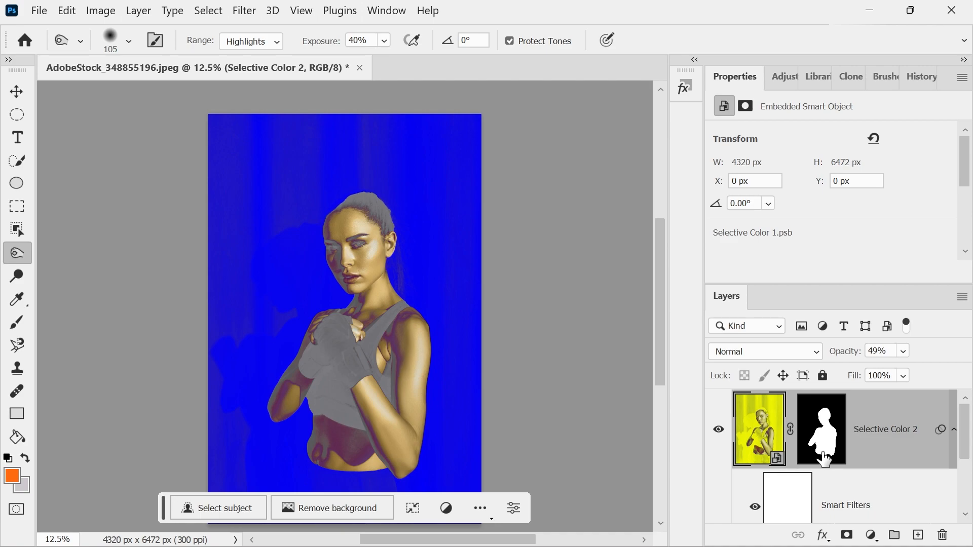
pyautogui.hotkey('ctrl', 'j')
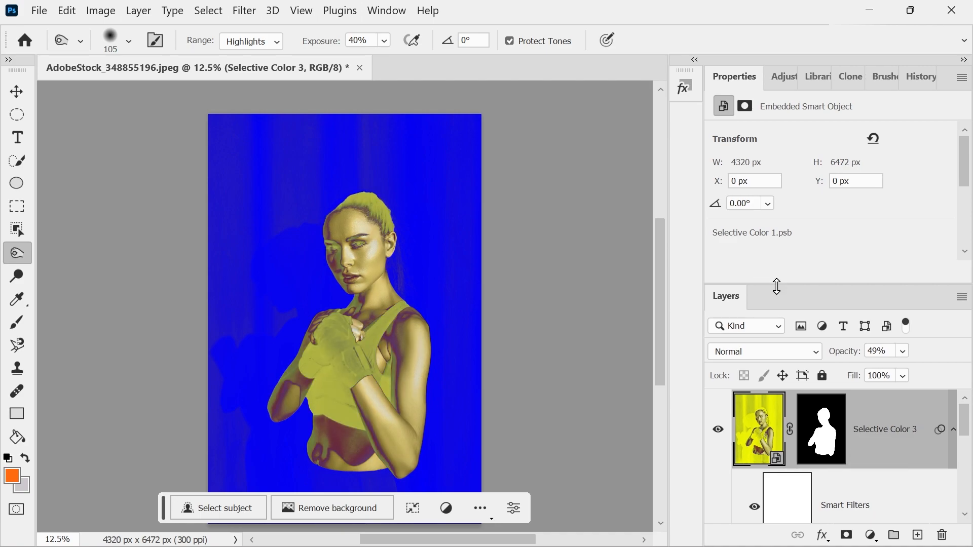
pyautogui.moveTo(764, 429); pyautogui.dragTo(756, 459)
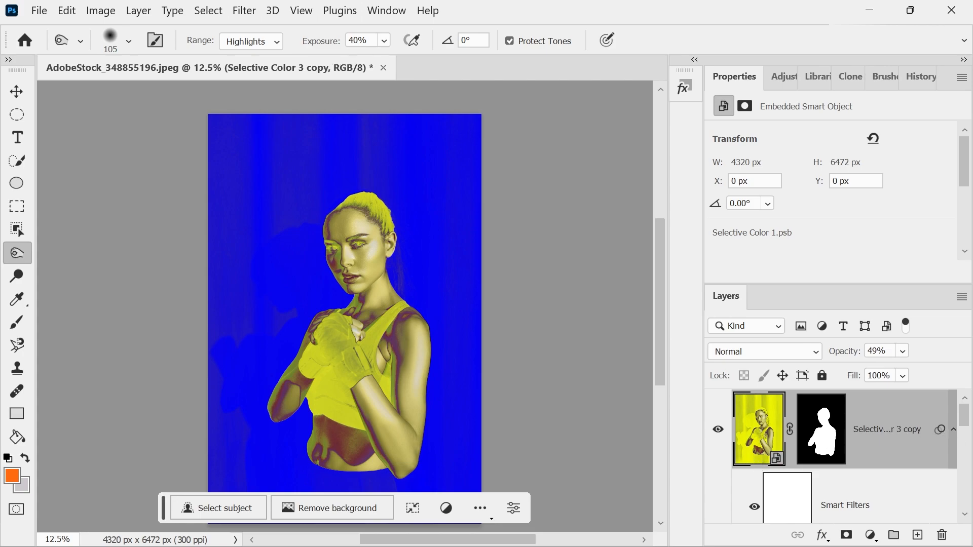
pyautogui.click(965, 514)
pyautogui.click(965, 514)
pyautogui.click(965, 400)
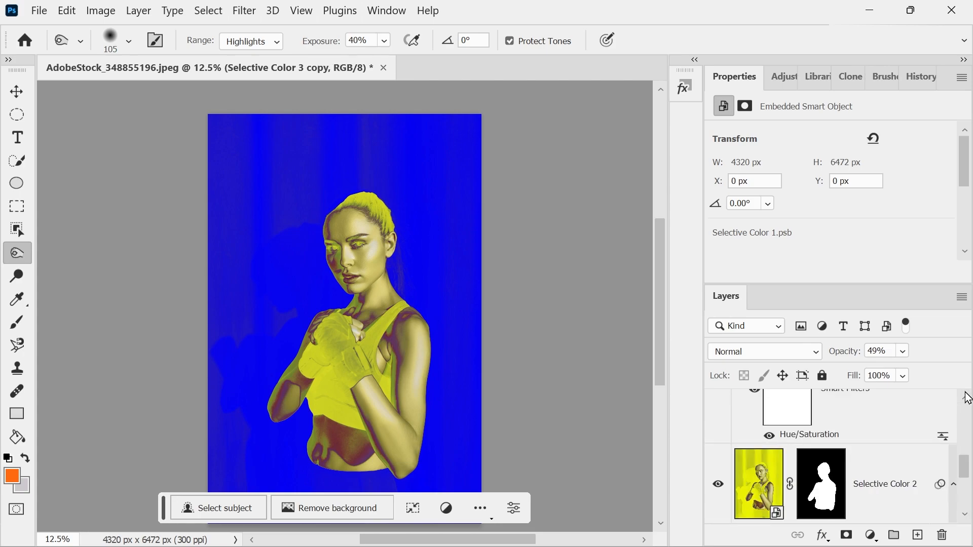
pyautogui.click(965, 399)
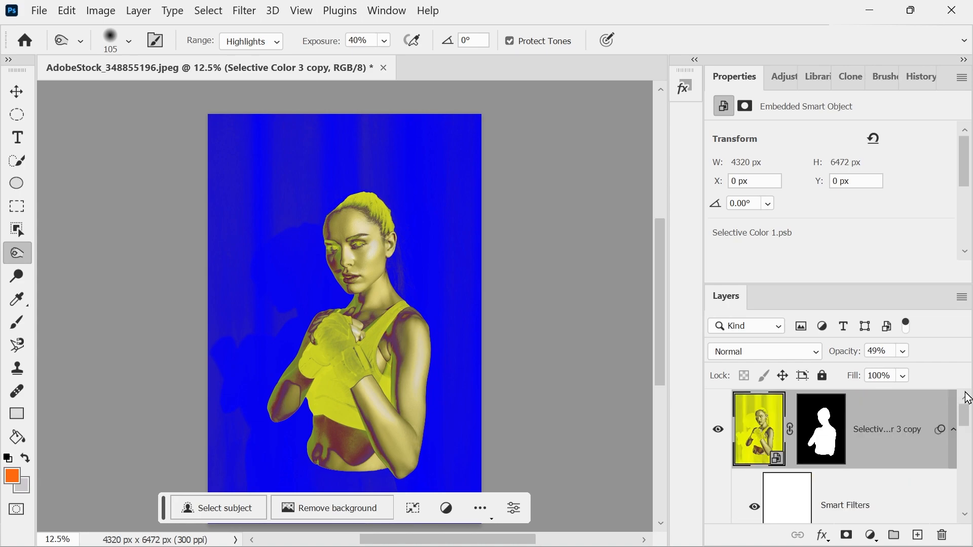
pyautogui.moveTo(762, 415); pyautogui.dragTo(764, 397)
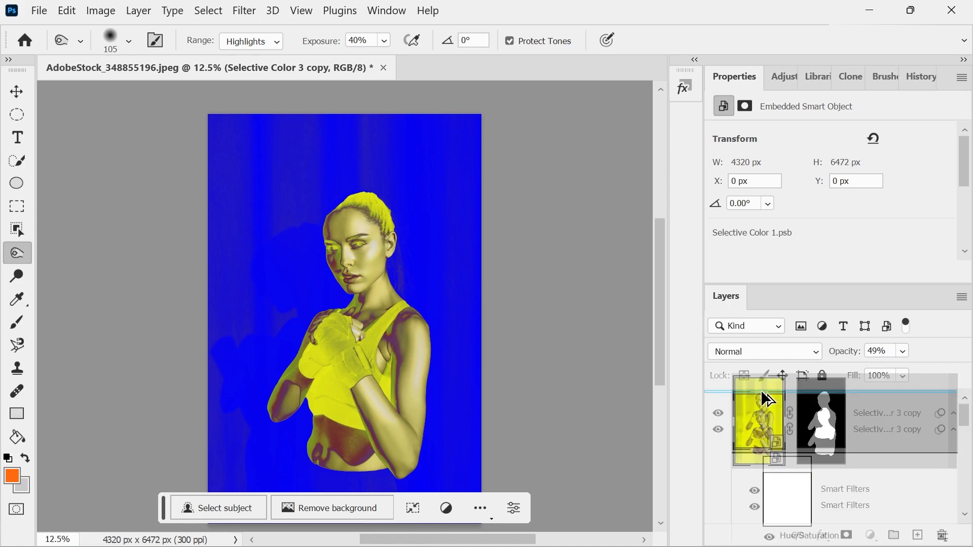
pyautogui.click(965, 514)
pyautogui.click(964, 399)
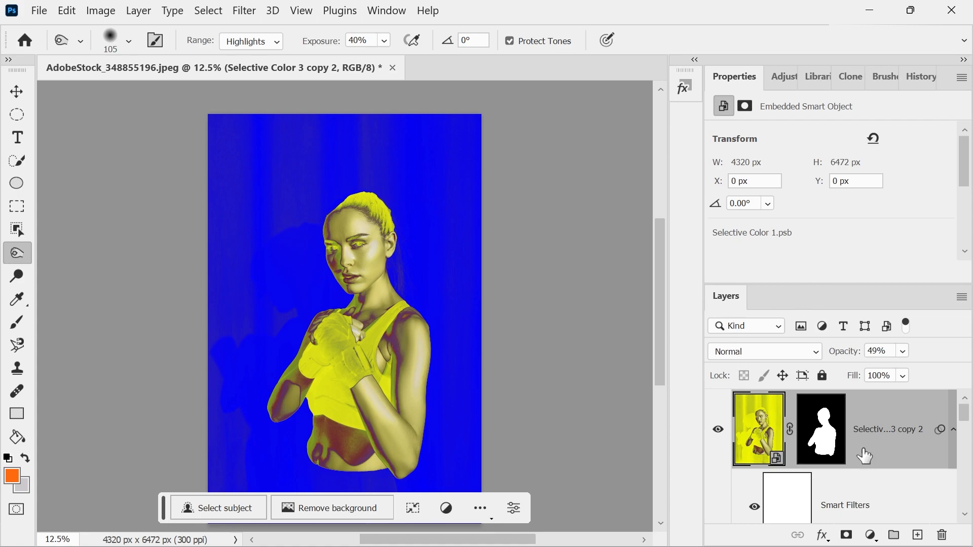
# Add another Hue/Saturation adjustment to the topmost duplicate layer and set its Blues hue to -31
pyautogui.click(101, 11)
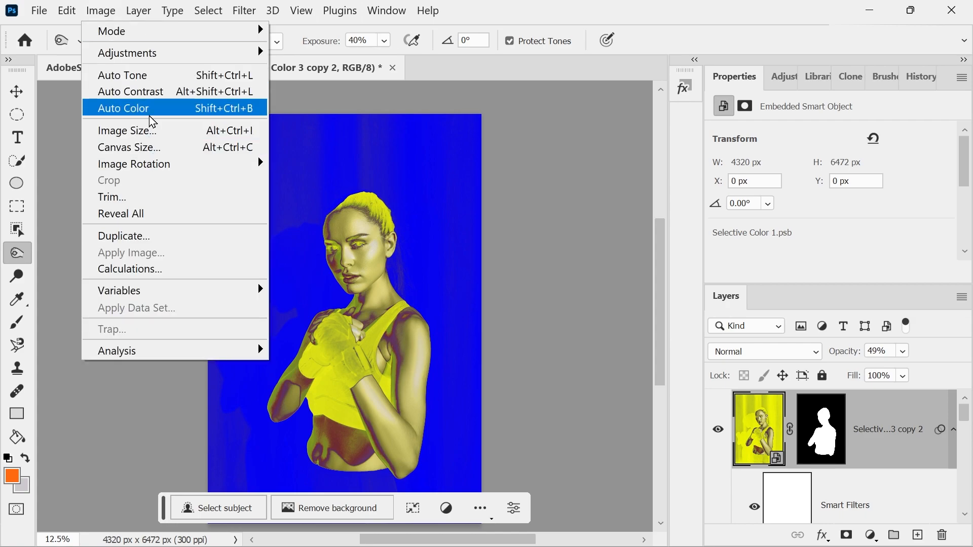
pyautogui.moveTo(177, 58)
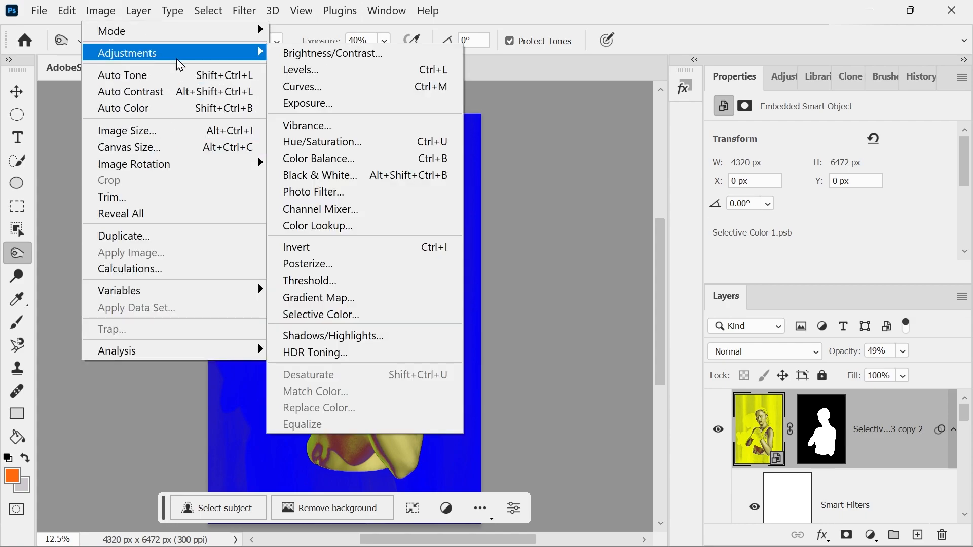
pyautogui.click(333, 143)
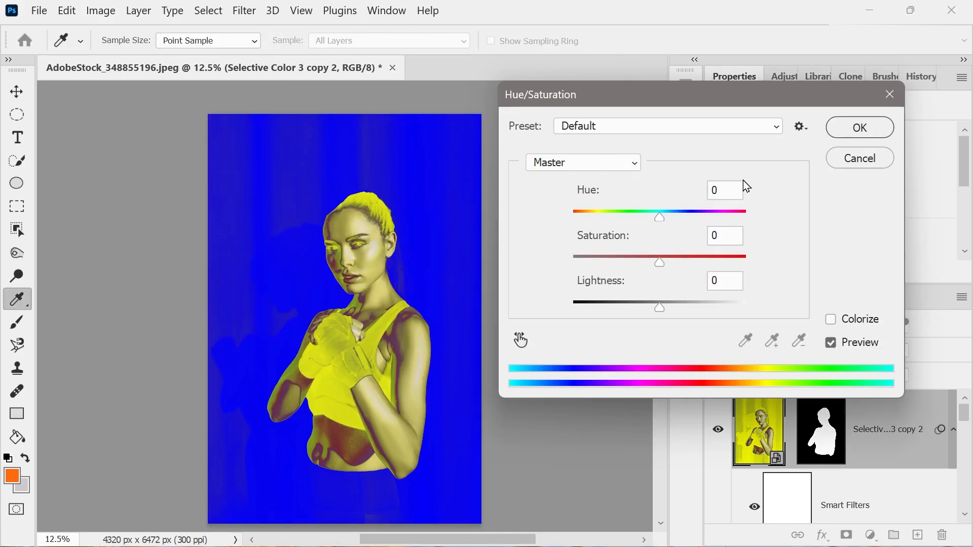
pyautogui.moveTo(624, 104); pyautogui.dragTo(468, 64)
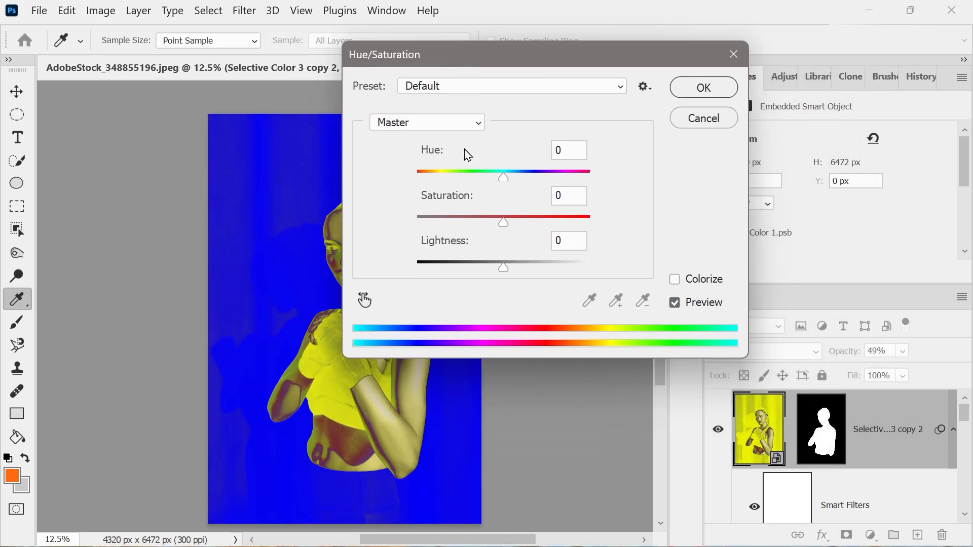
pyautogui.click(442, 123)
pyautogui.click(437, 215)
pyautogui.moveTo(504, 178); pyautogui.dragTo(418, 184)
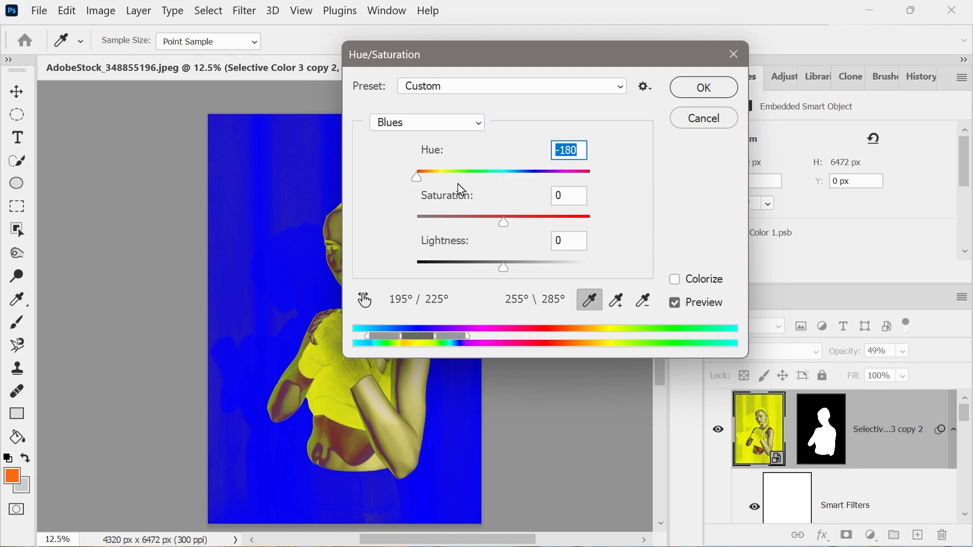
pyautogui.click(539, 175)
pyautogui.click(548, 175)
pyautogui.moveTo(507, 176); pyautogui.dragTo(479, 176)
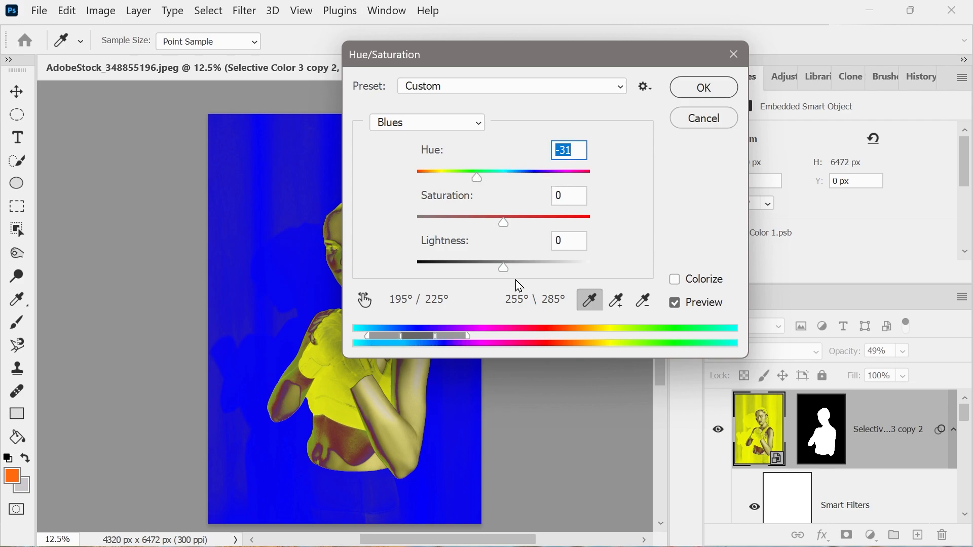
# Shift the Master hue of the topmost duplicate layer to recolor it green
pyautogui.click(449, 122)
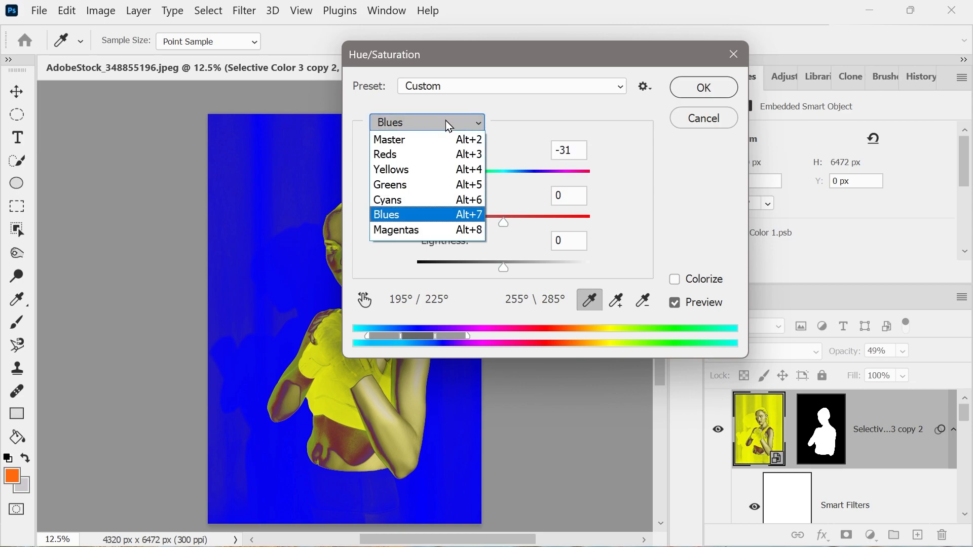
pyautogui.click(424, 138)
pyautogui.moveTo(503, 177)
pyautogui.mouseDown()
pyautogui.moveTo(608, 178)
pyautogui.moveTo(560, 189)
pyautogui.mouseUp()
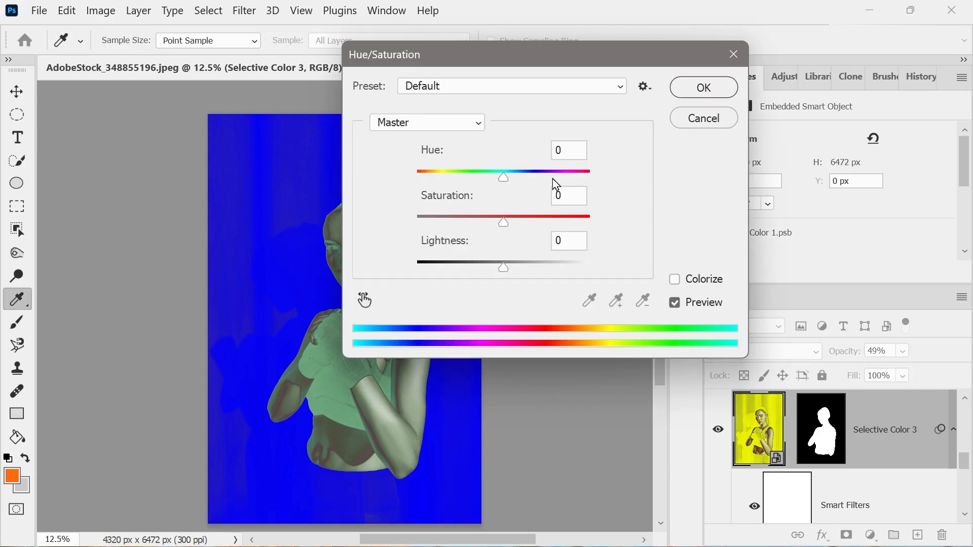
# For the Selective Color 3 layer, set the Master saturation to +24 and hue to +120 and apply the Hue/Saturation adjustment
pyautogui.moveTo(468, 223); pyautogui.dragTo(525, 220)
pyautogui.click(551, 178)
pyautogui.moveTo(523, 172); pyautogui.dragTo(565, 177)
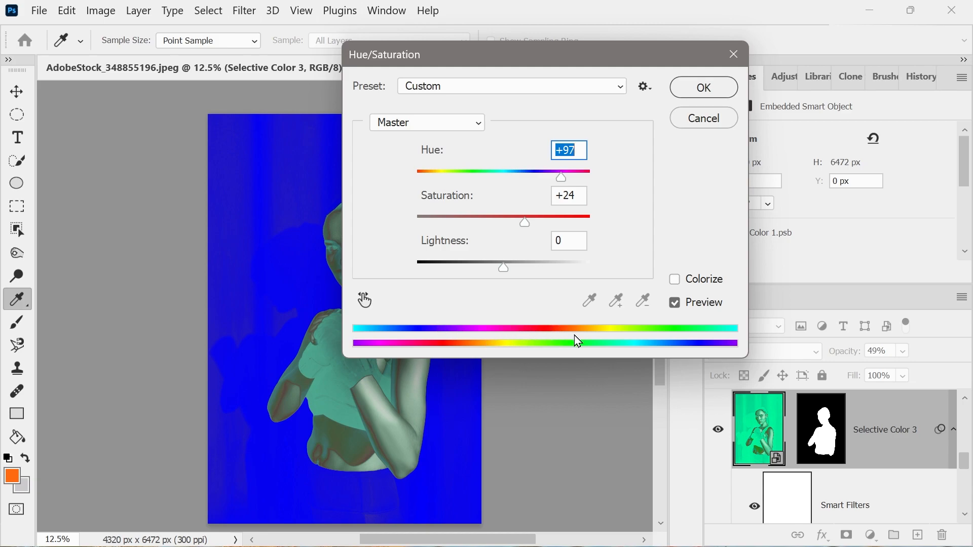
pyautogui.moveTo(562, 177); pyautogui.dragTo(568, 180)
pyautogui.moveTo(541, 179); pyautogui.dragTo(570, 178)
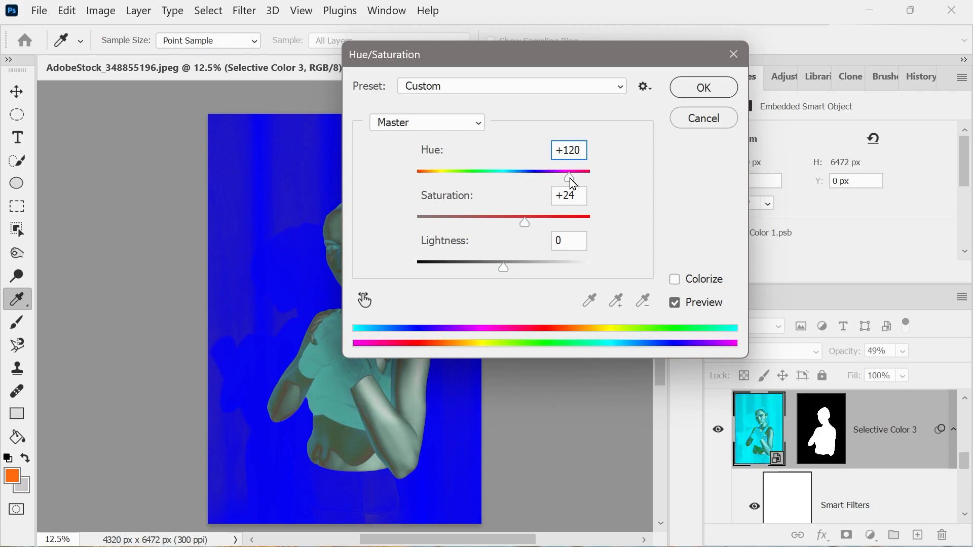
pyautogui.click(691, 93)
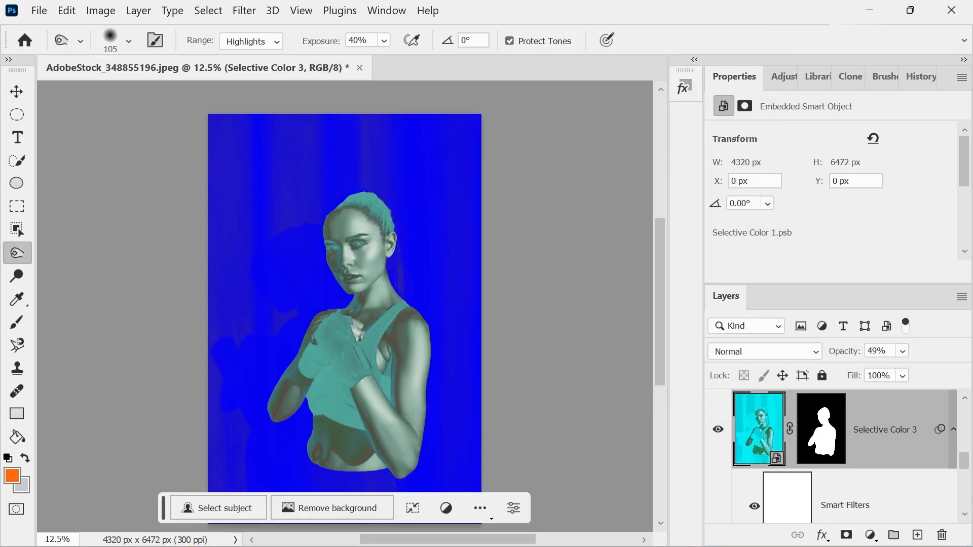
# Examine the whole layer stack from top to bottom, checking each Selective Color layer with its mask and Hue/Saturation smart filters
pyautogui.click(966, 399)
pyautogui.click(966, 400)
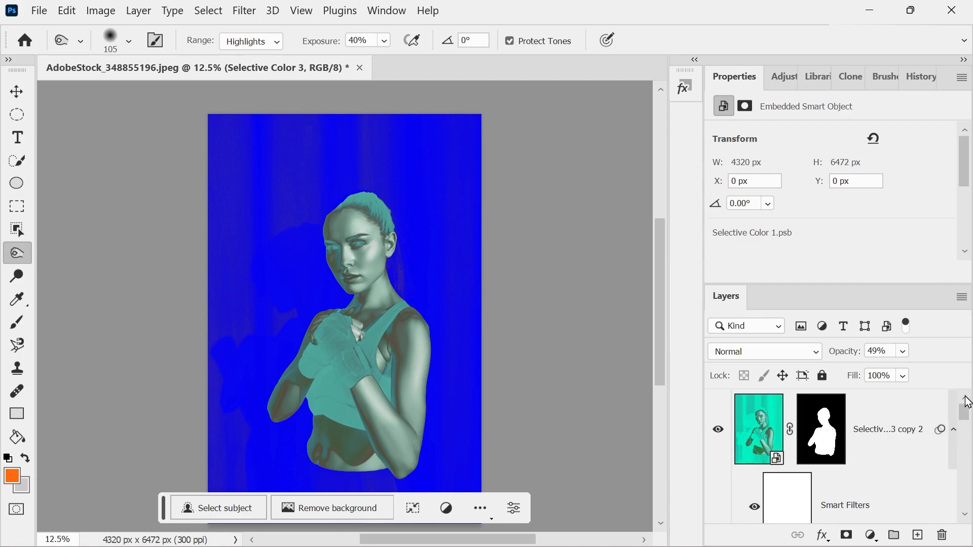
pyautogui.click(964, 519)
pyautogui.click(964, 519)
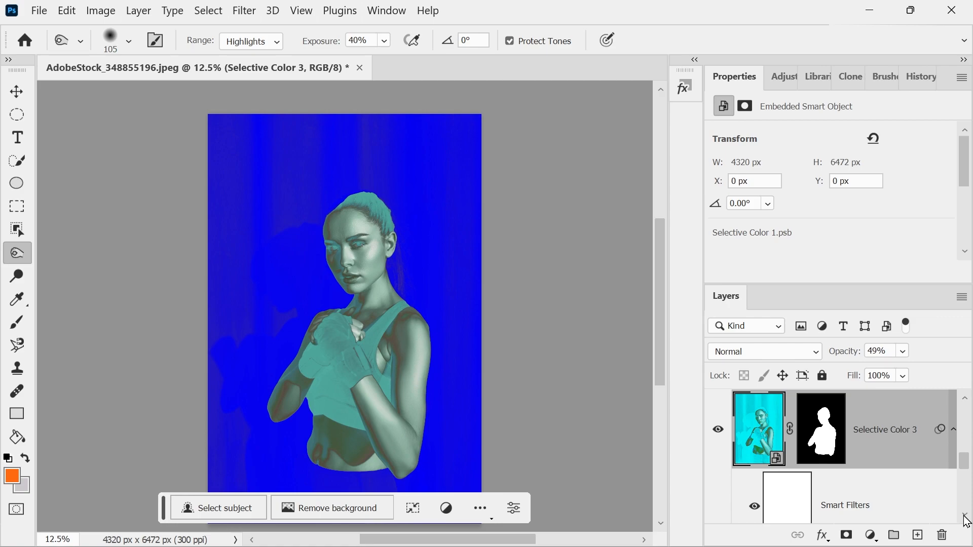
pyautogui.click(964, 519)
pyautogui.click(964, 519)
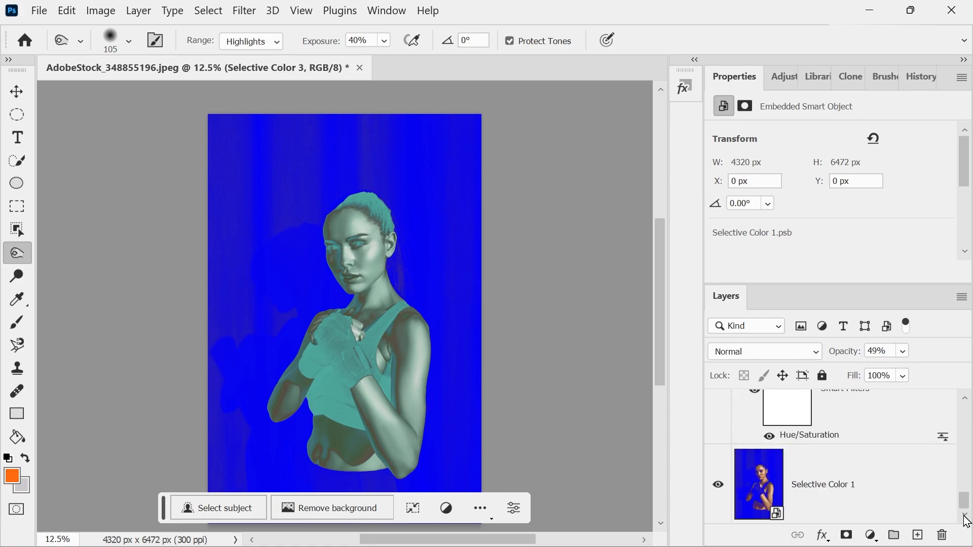
pyautogui.click(965, 403)
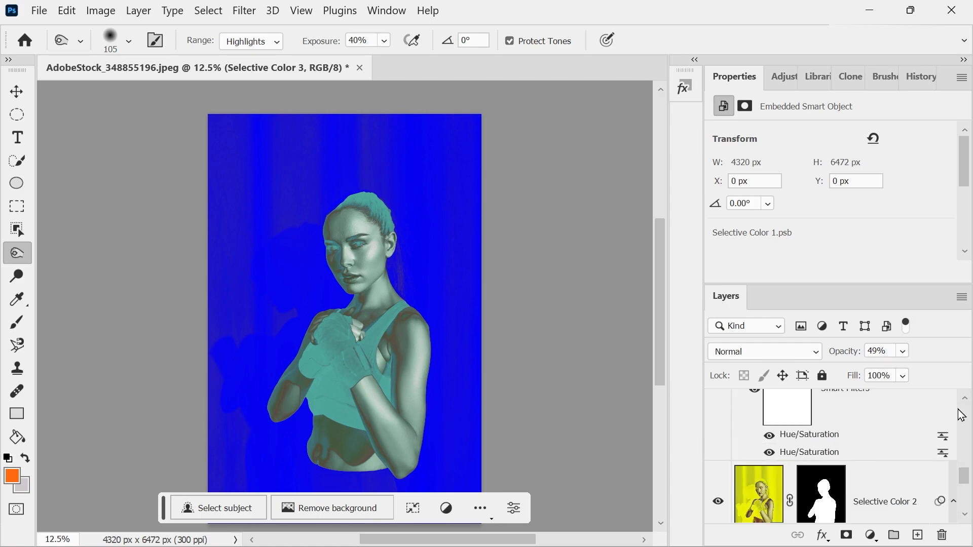
pyautogui.click(966, 401)
pyautogui.click(966, 402)
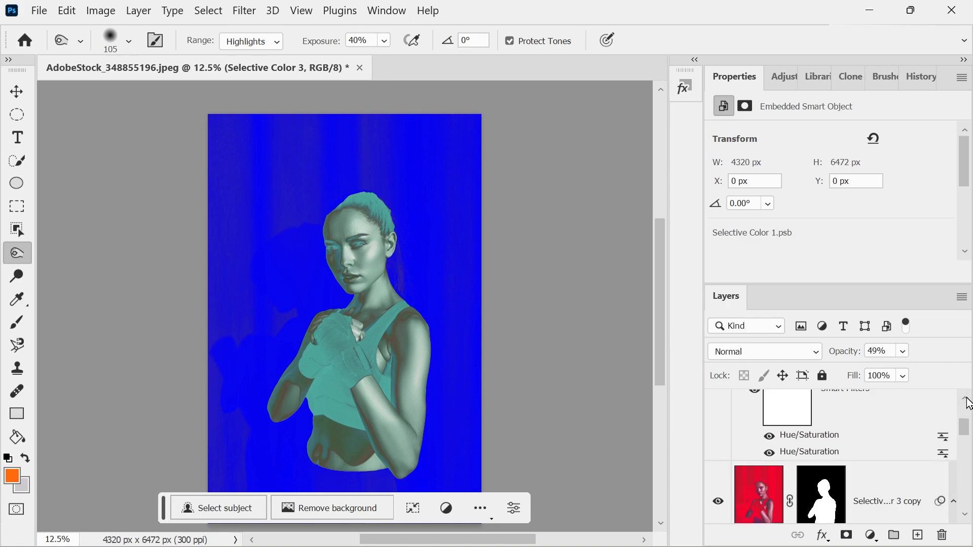
pyautogui.click(966, 401)
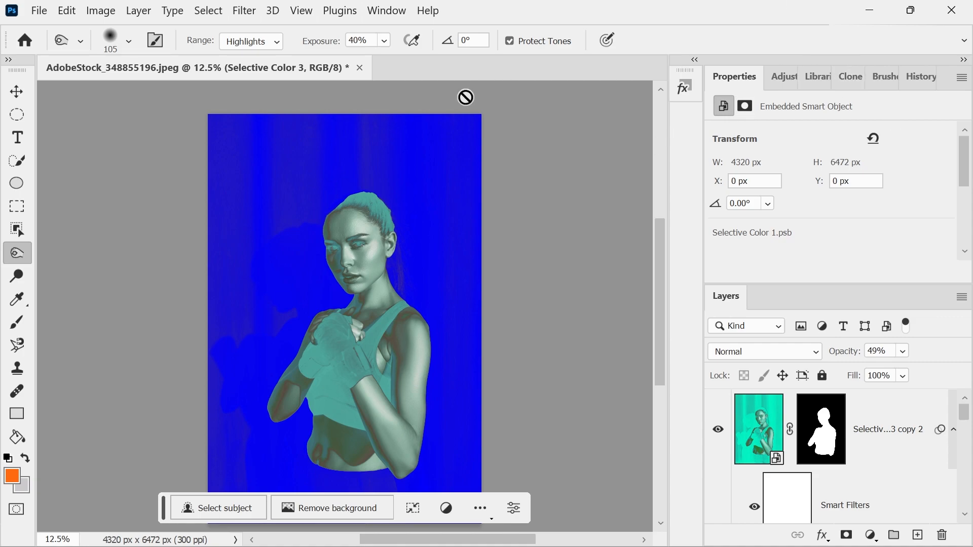
# Show the Timeline and create a frame animation from the document
pyautogui.click(386, 10)
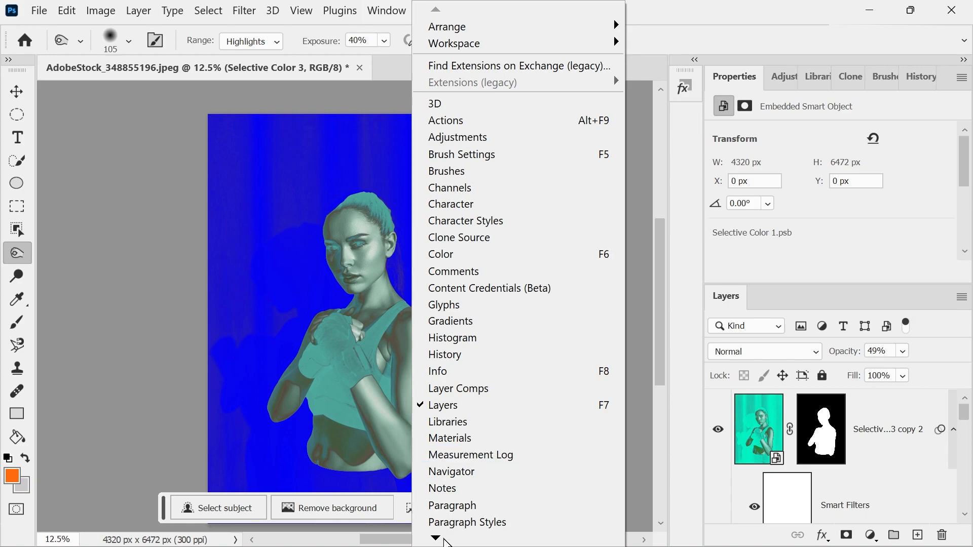
pyautogui.moveTo(446, 540)
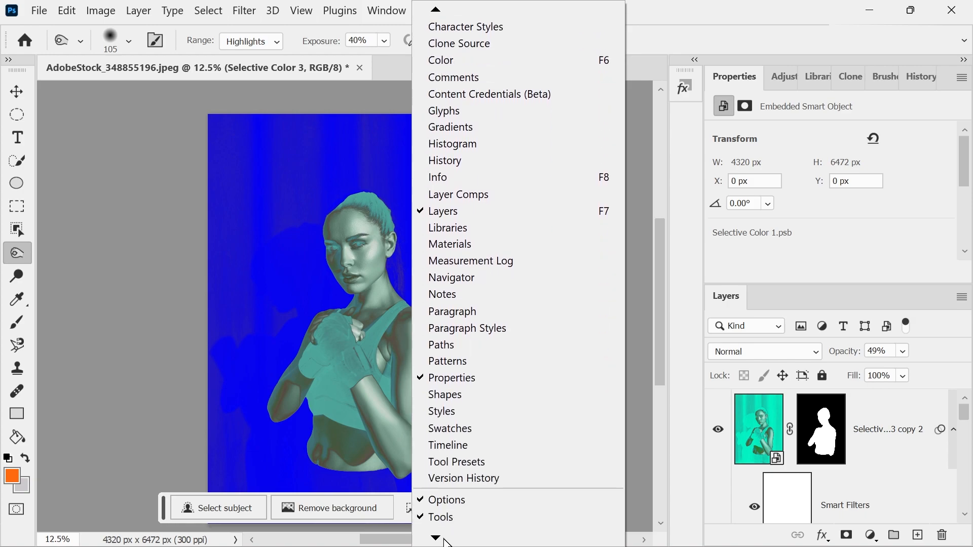
pyautogui.click(460, 445)
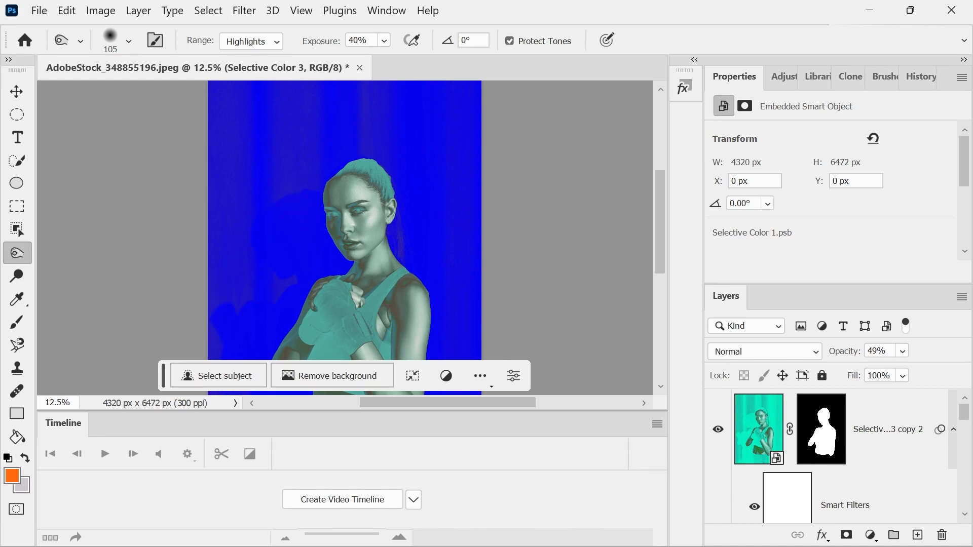
pyautogui.click(413, 500)
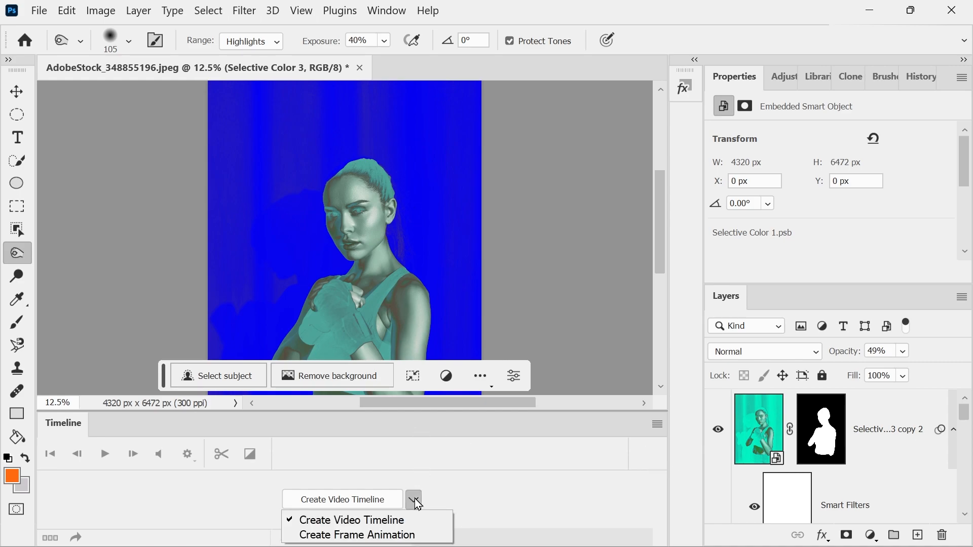
pyautogui.click(372, 536)
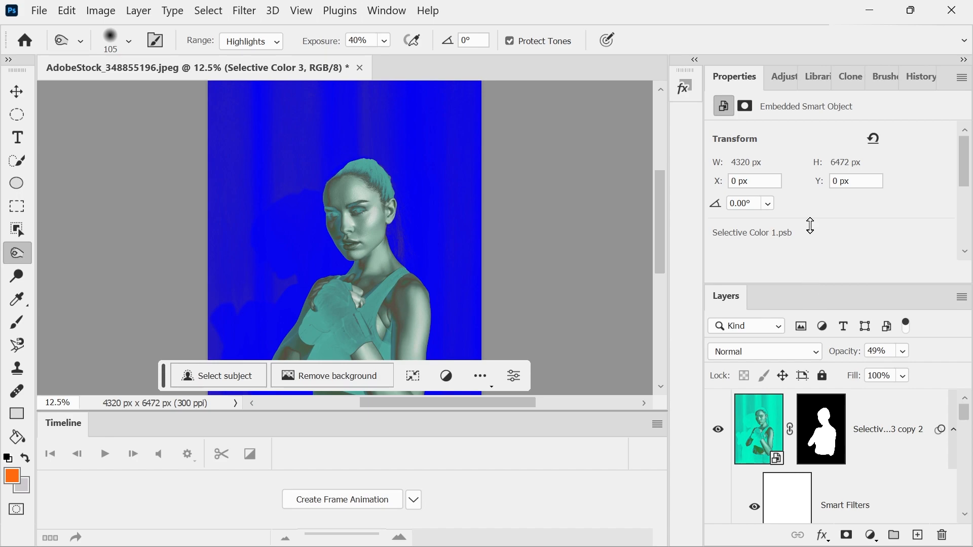
pyautogui.click(965, 514)
pyautogui.click(964, 514)
pyautogui.click(964, 514)
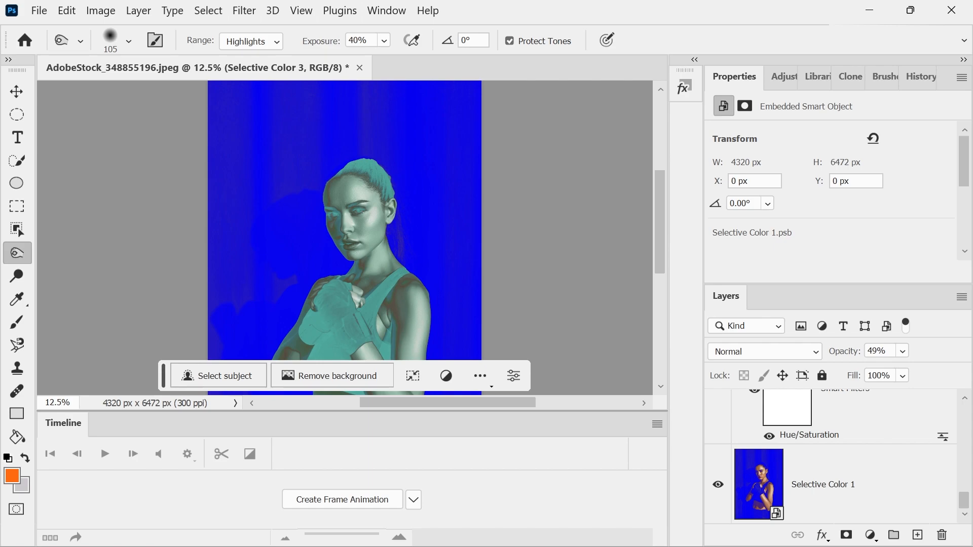
pyautogui.click(342, 498)
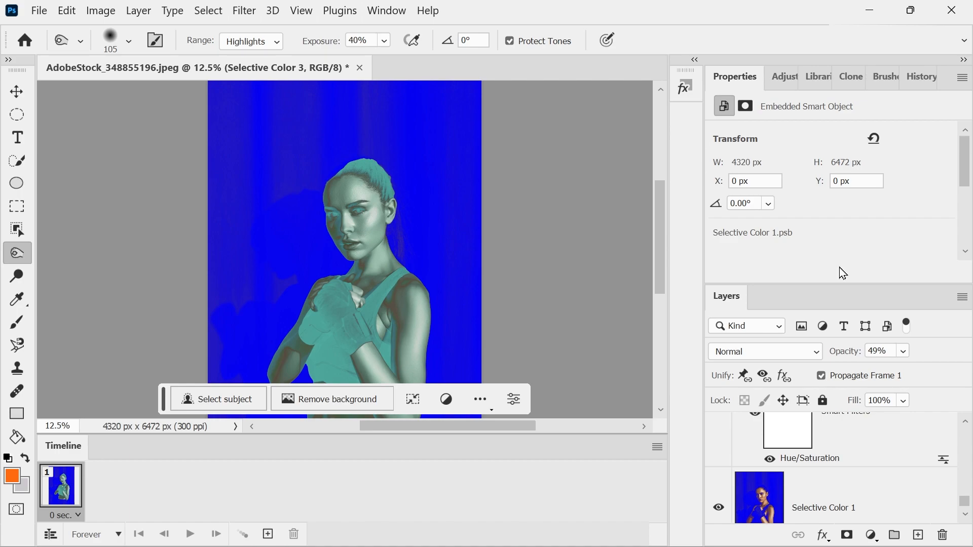
# Set the first animation frame's delay to 0.1 seconds and duplicate the frame as frame 2
pyautogui.click(73, 518)
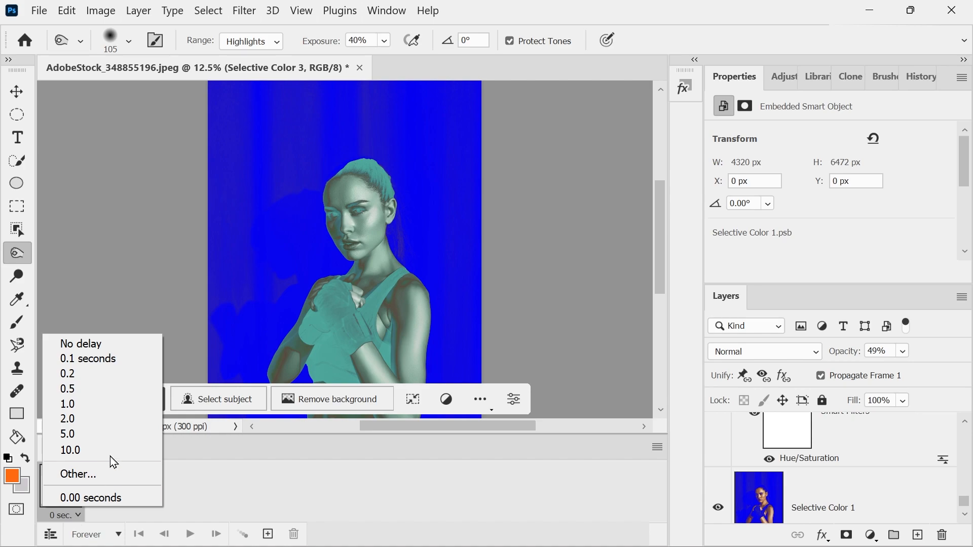
pyautogui.click(111, 360)
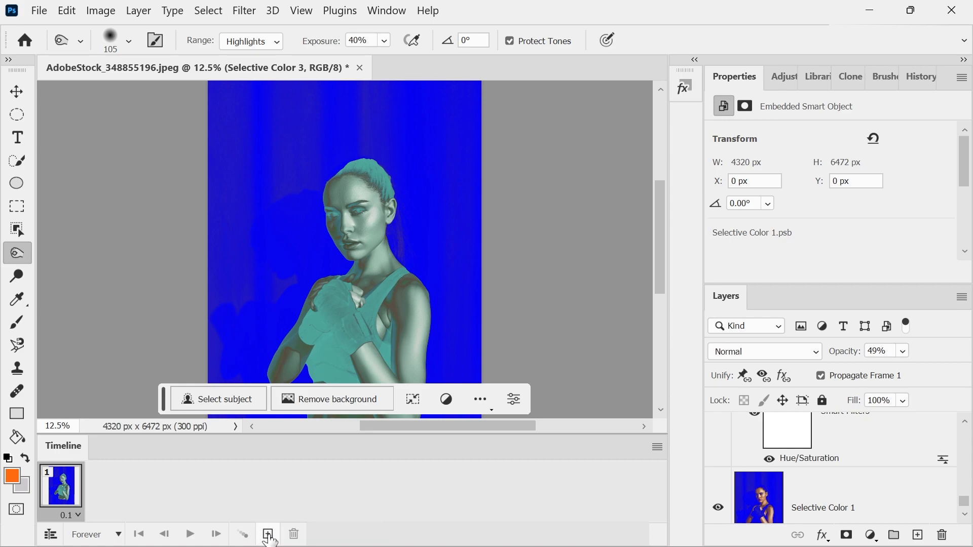
pyautogui.click(267, 535)
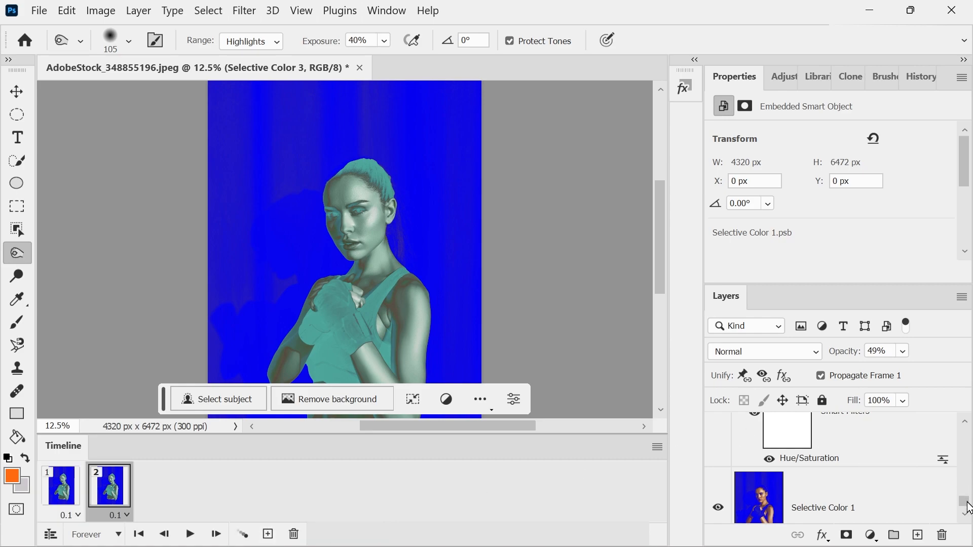
pyautogui.moveTo(964, 502); pyautogui.dragTo(963, 431)
pyautogui.moveTo(955, 381); pyautogui.dragTo(955, 544)
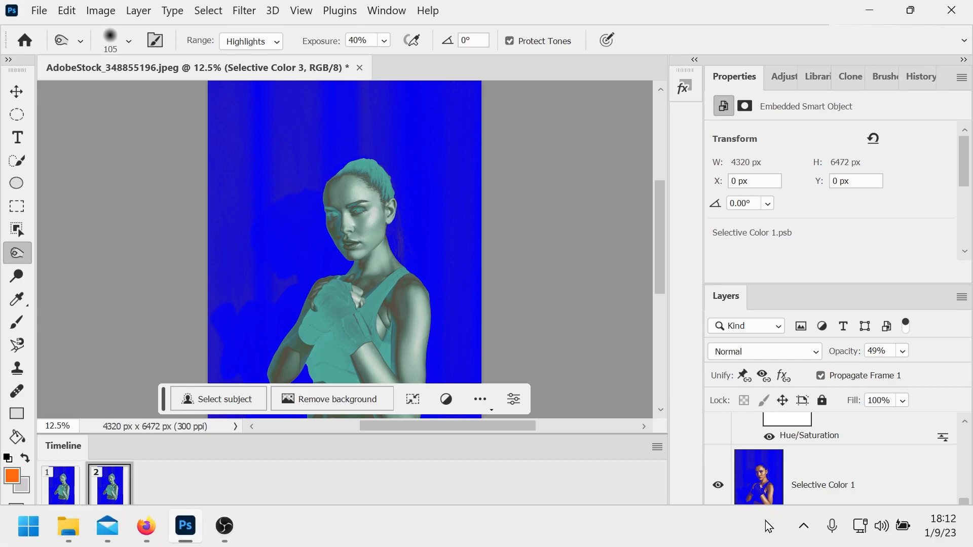
pyautogui.click(719, 484)
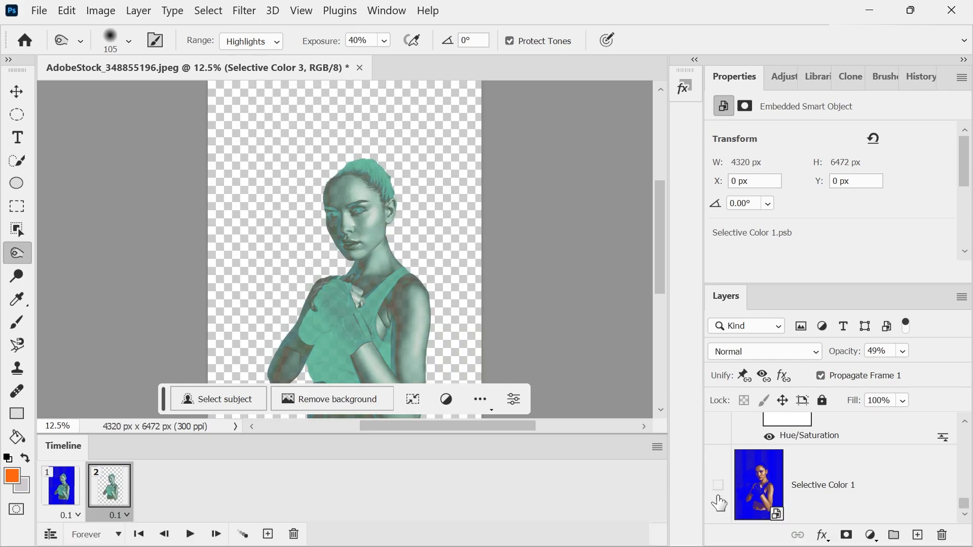
pyautogui.click(718, 485)
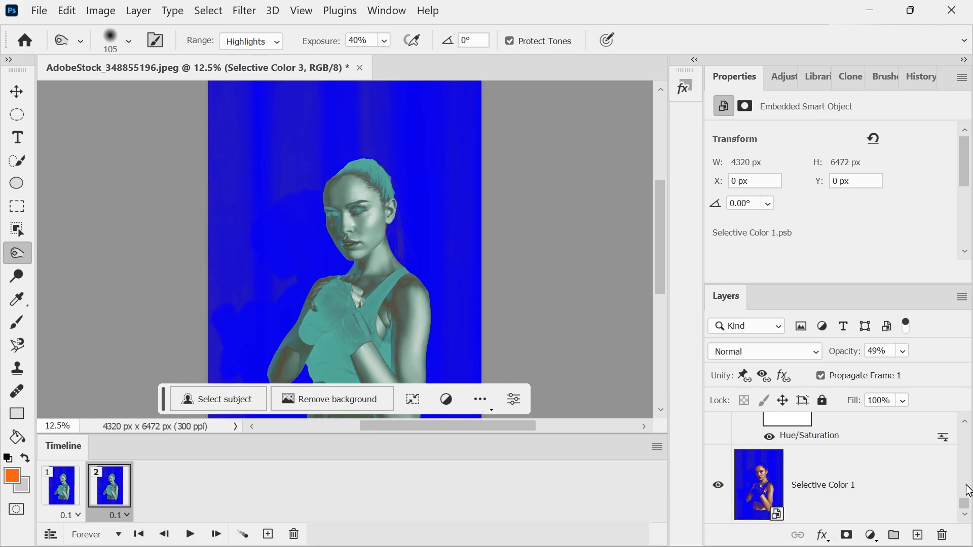
# Hide the Selective Color 3 copy 2 layer in frame 2 and duplicate that frame as frame 3
pyautogui.moveTo(962, 508); pyautogui.dragTo(951, 382)
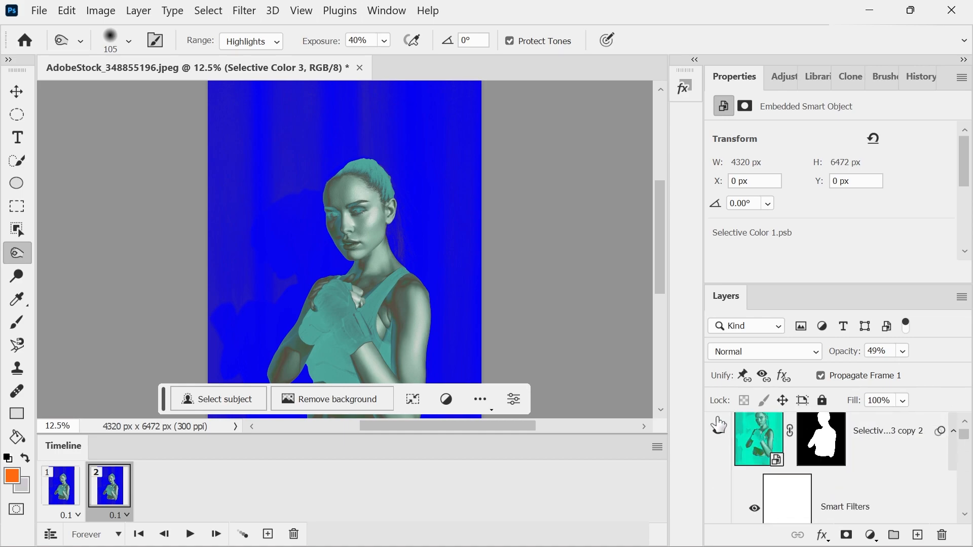
pyautogui.click(717, 432)
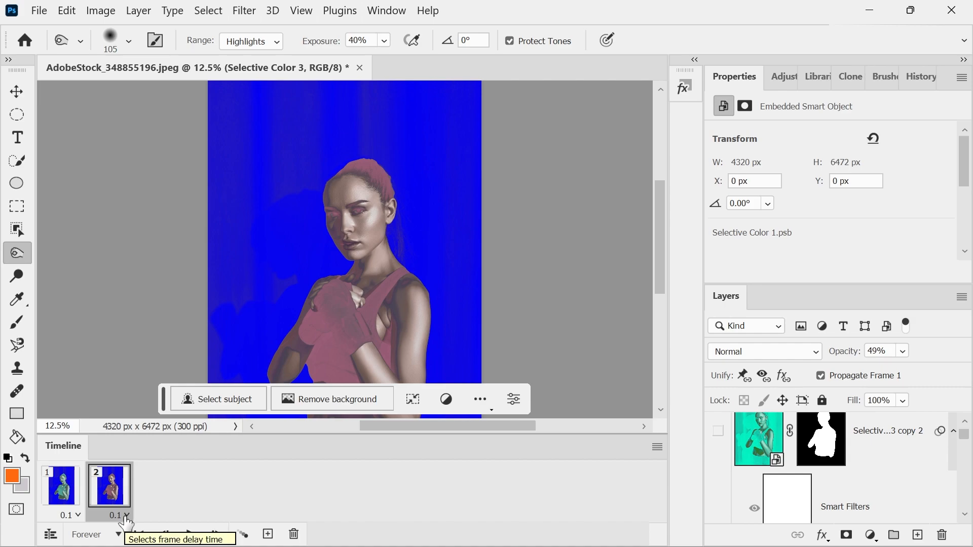
pyautogui.click(268, 536)
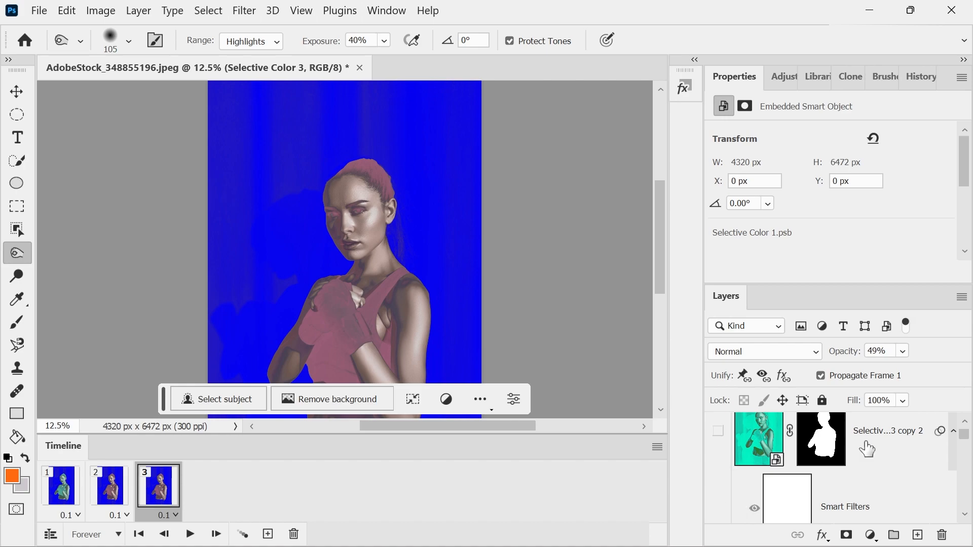
# Hide the Selective Color 3 copy layer in frame 3 and duplicate that frame as frame 4
pyautogui.click(965, 515)
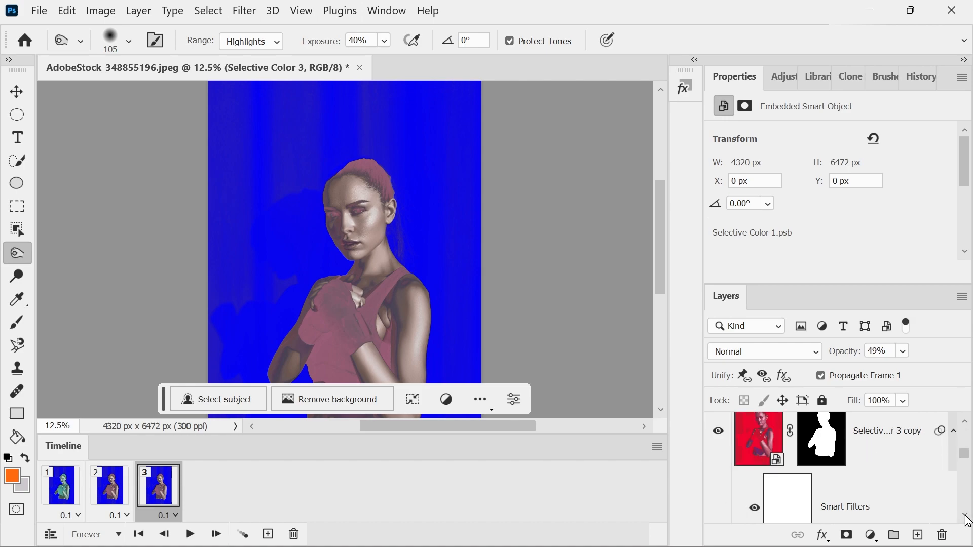
pyautogui.click(720, 431)
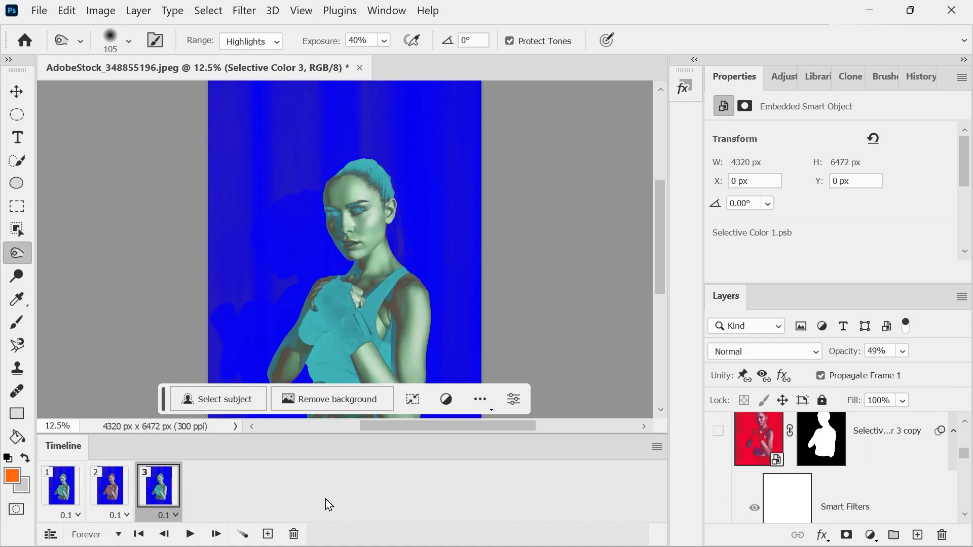
pyautogui.click(267, 534)
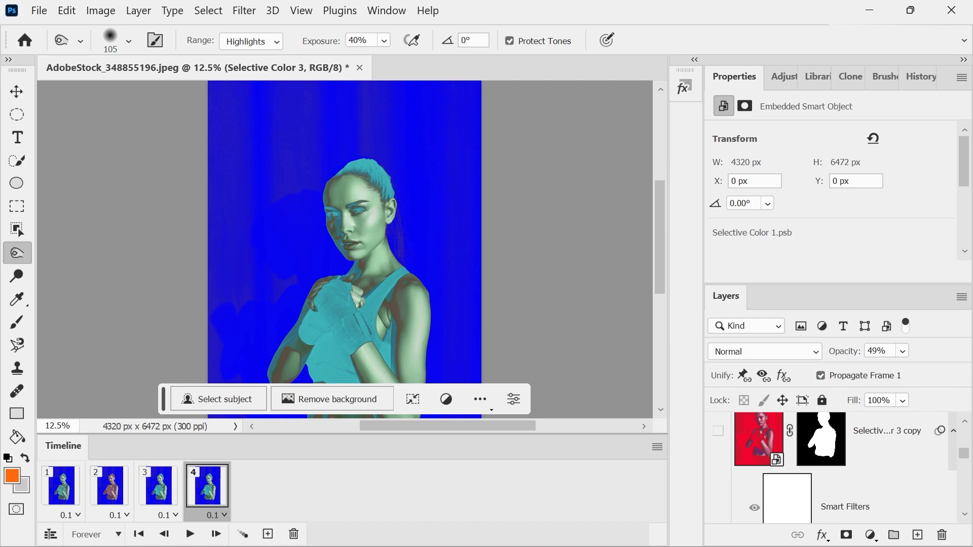
# Hide the Selective Color 3 layer in frame 4 and duplicate that frame as frame 5
pyautogui.click(965, 515)
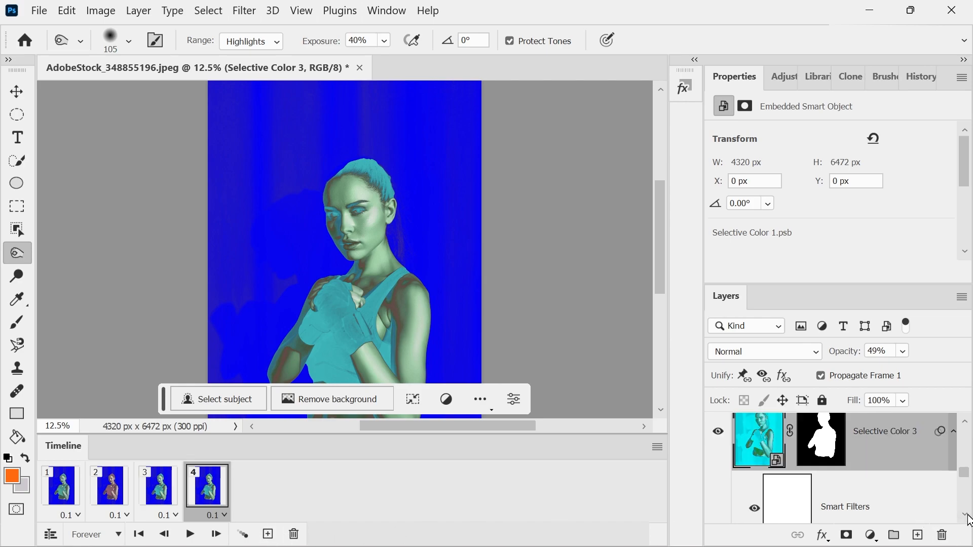
pyautogui.click(718, 432)
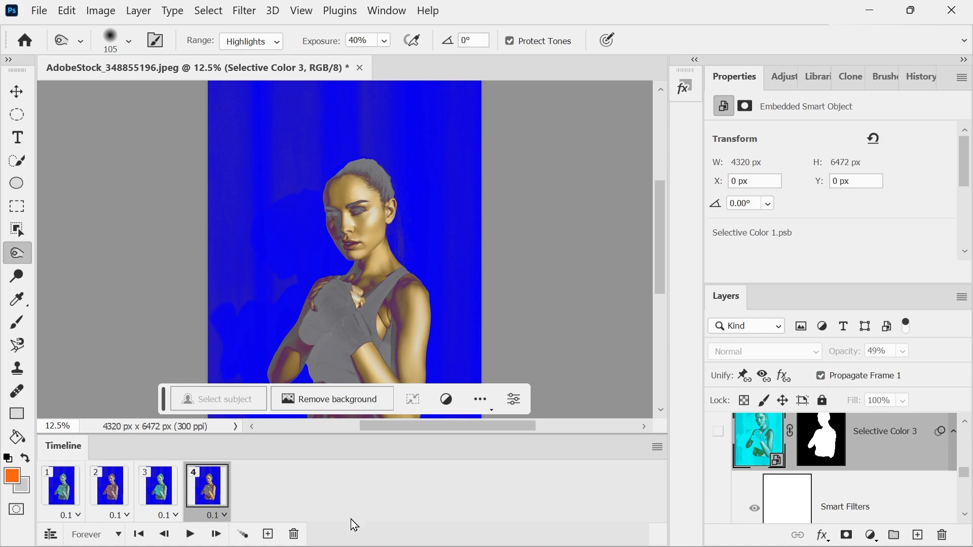
pyautogui.click(268, 534)
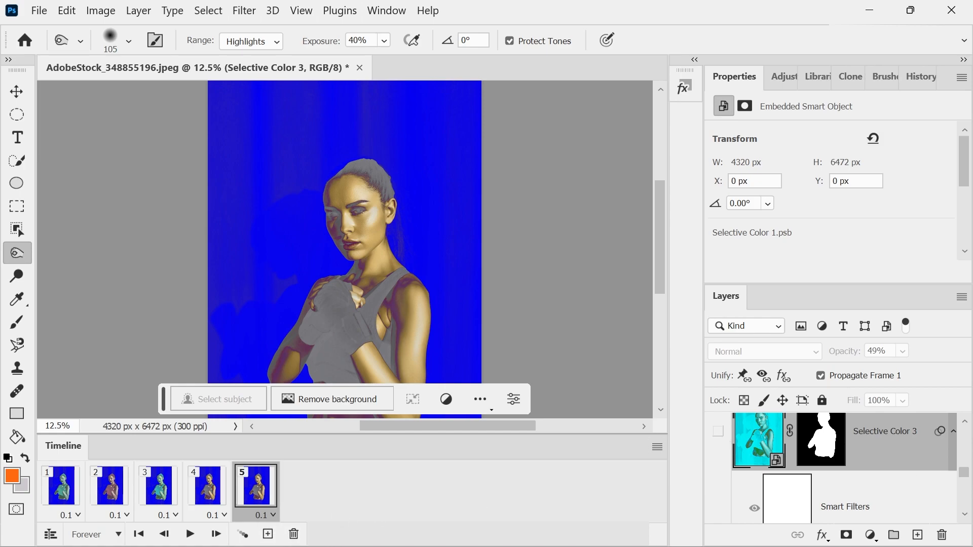
# Hide the Selective Color 2 layer in frame 5, leaving only the Selective Color 1 base layer shown
pyautogui.click(965, 515)
pyautogui.click(966, 515)
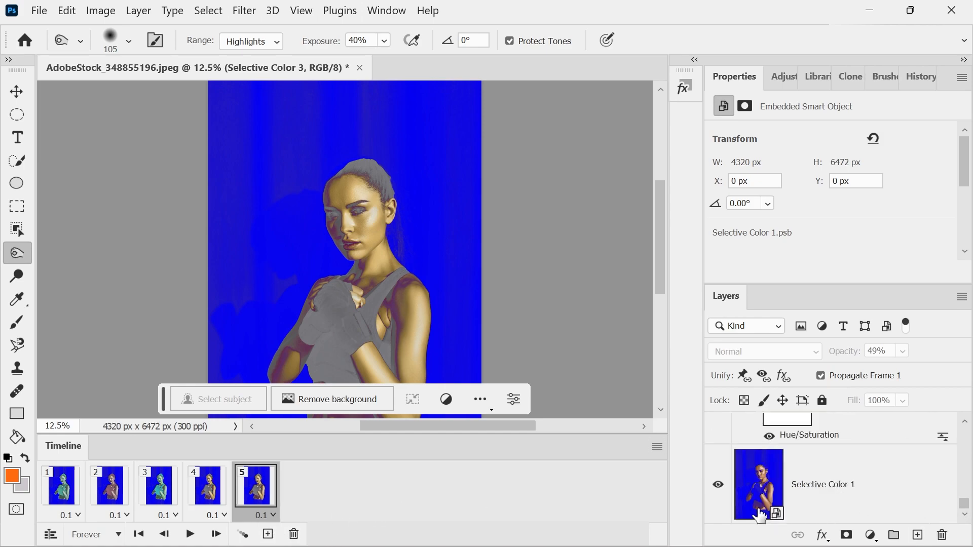
pyautogui.click(720, 486)
pyautogui.click(719, 486)
pyautogui.click(965, 423)
pyautogui.click(966, 423)
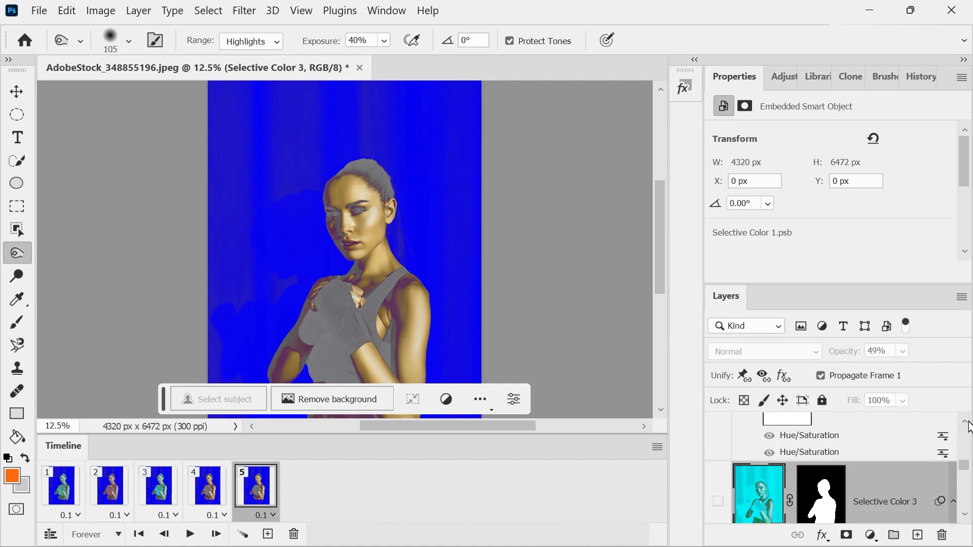
pyautogui.click(964, 514)
pyautogui.click(718, 501)
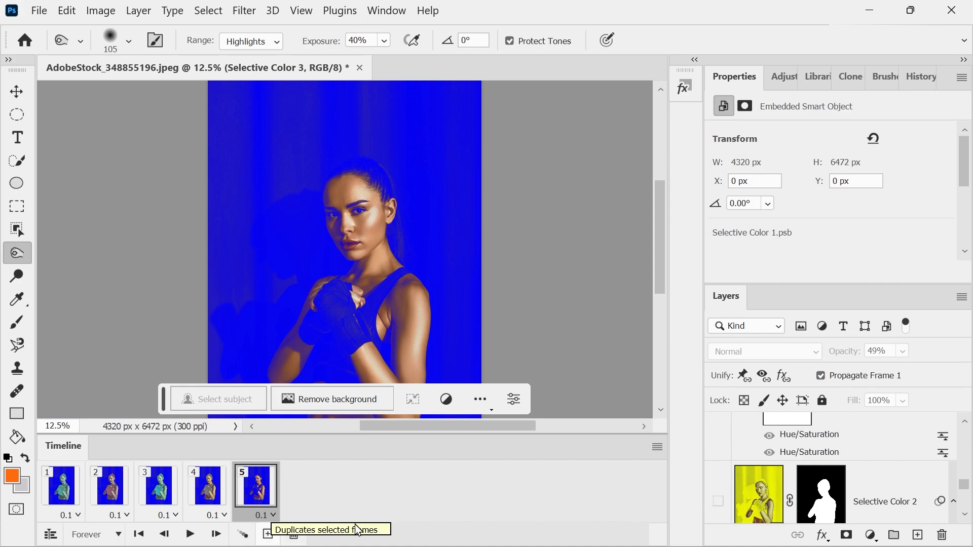
# Go through all five animation frames, comparing the subject's tint in each, and return to the first frame
pyautogui.click(61, 489)
pyautogui.click(118, 494)
pyautogui.click(169, 500)
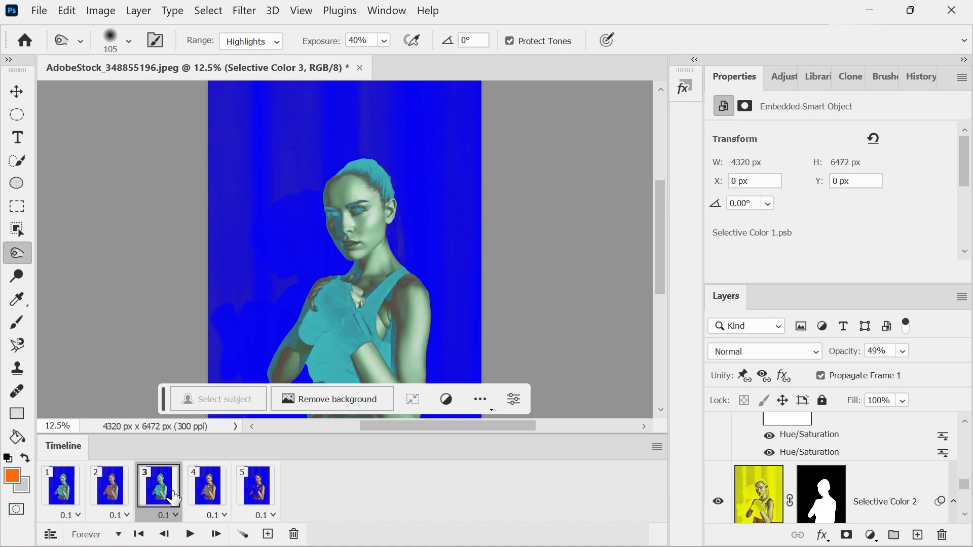
pyautogui.click(215, 499)
pyautogui.click(273, 500)
pyautogui.click(215, 499)
pyautogui.click(109, 497)
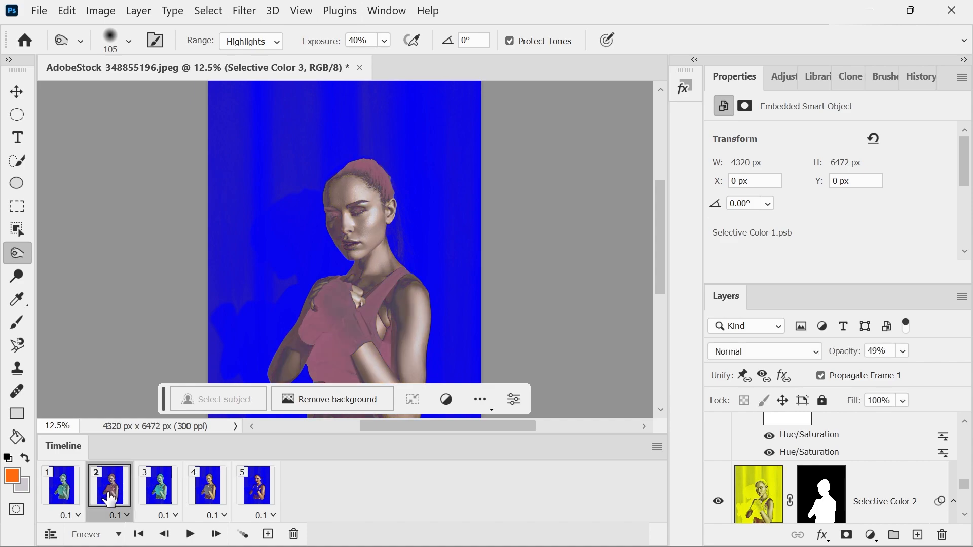
pyautogui.click(53, 499)
pyautogui.click(114, 492)
pyautogui.click(172, 492)
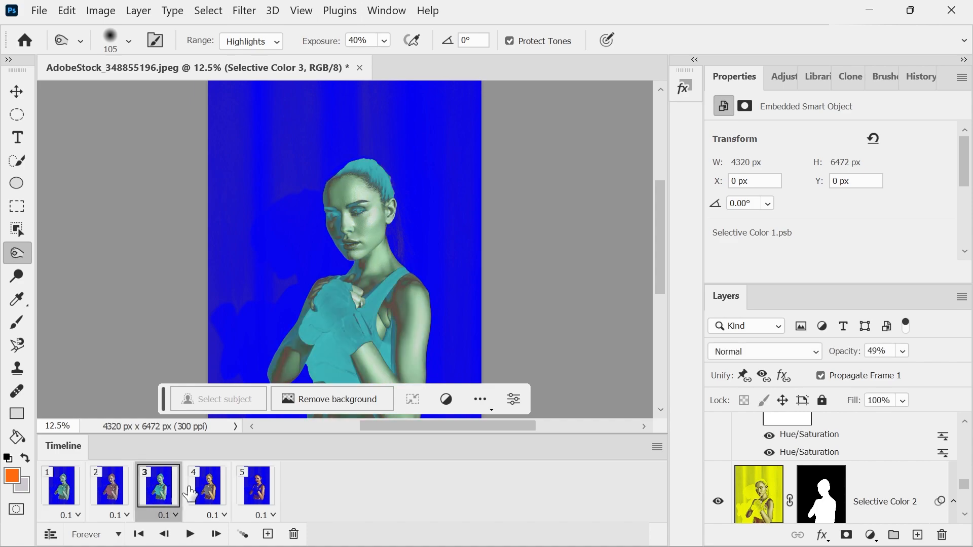
pyautogui.click(218, 499)
pyautogui.click(259, 502)
pyautogui.click(68, 494)
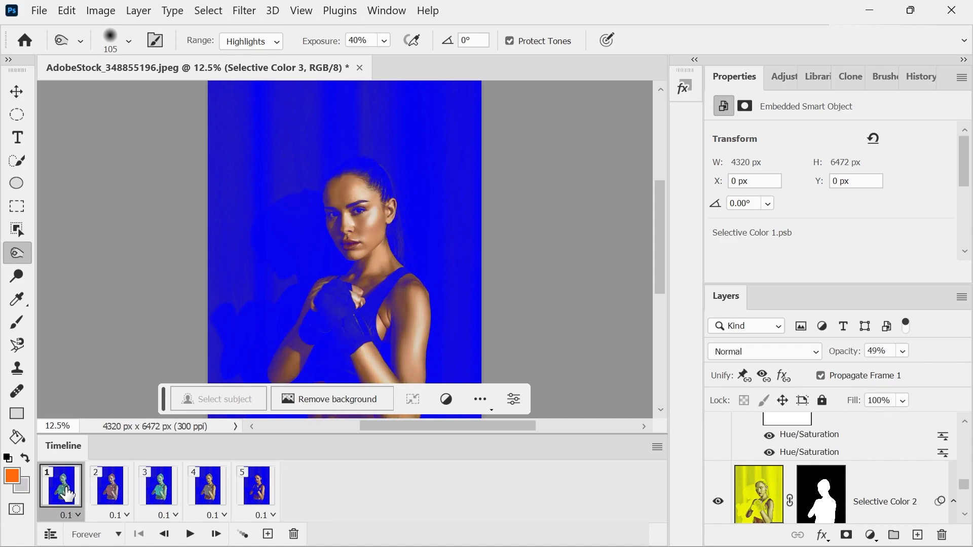
pyautogui.click(173, 497)
pyautogui.click(48, 497)
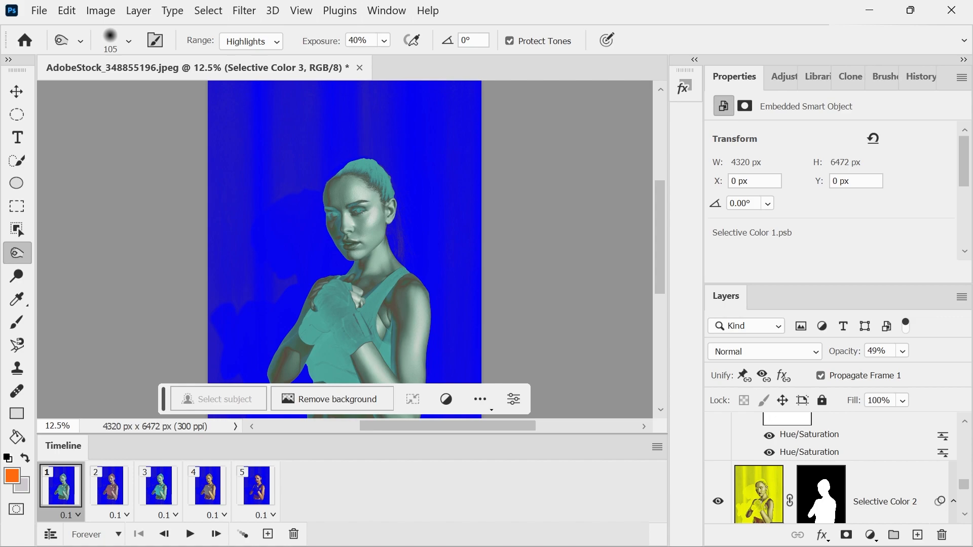
# Append copies of frames 4, 3 and 2 after frame 5 in that order, and undo the extra copy of frame 1
pyautogui.press('alt')
pyautogui.moveTo(202, 497); pyautogui.dragTo(304, 499)
pyautogui.moveTo(154, 499); pyautogui.dragTo(349, 479)
pyautogui.moveTo(116, 494); pyautogui.dragTo(406, 497)
pyautogui.moveTo(61, 498); pyautogui.dragTo(456, 501)
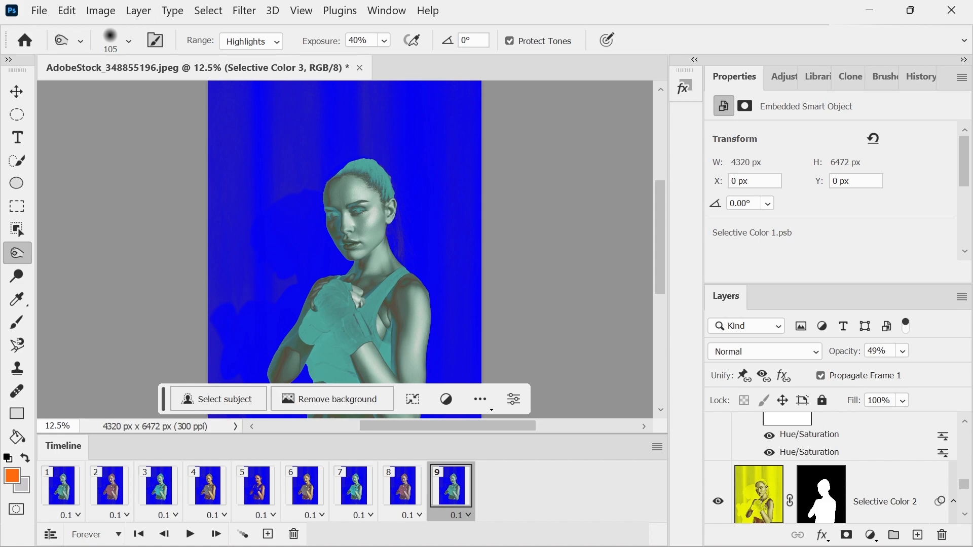
pyautogui.hotkey('ctrl', 'z')
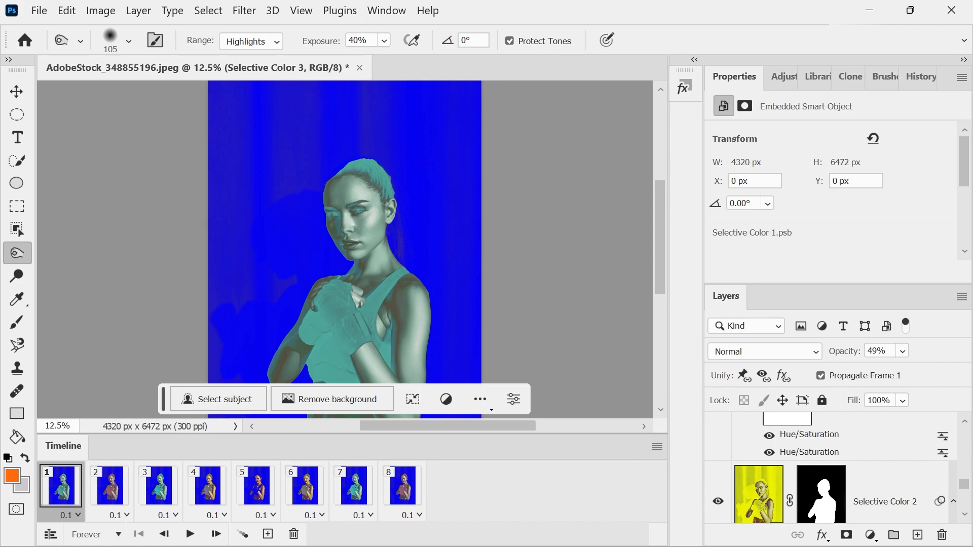
# Play the looping frame animation, stop it, and return to the first frame
pyautogui.press('Return')
pyautogui.click(190, 535)
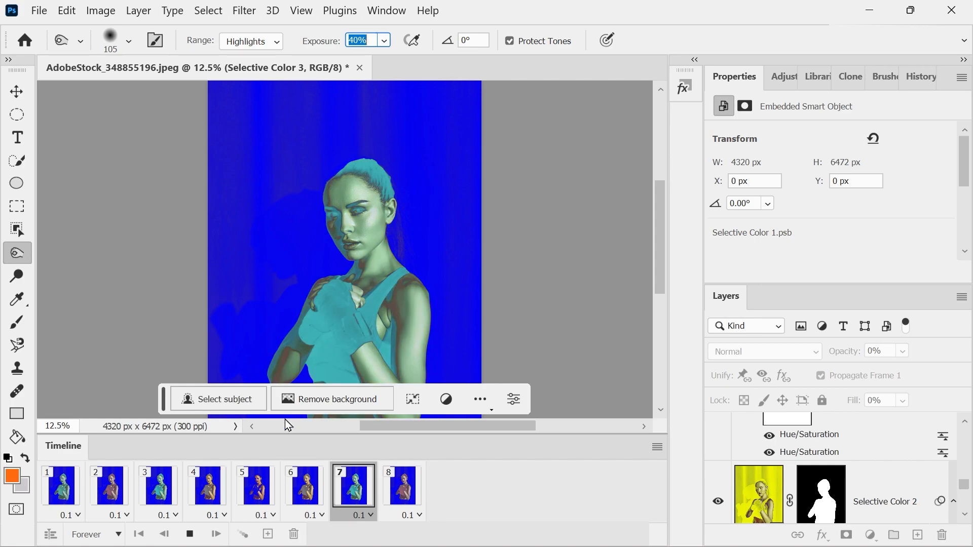
pyautogui.click(189, 535)
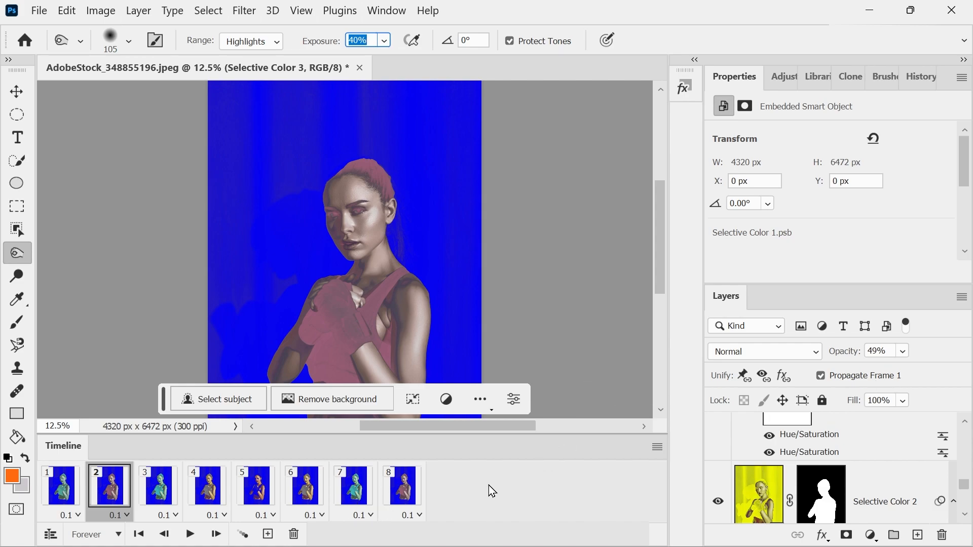
pyautogui.click(64, 487)
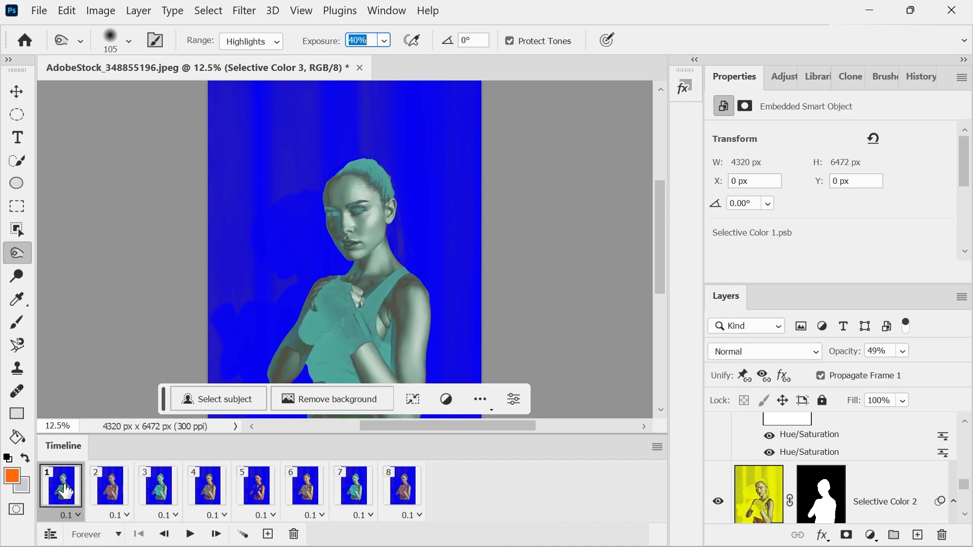
# Select all eight animation frames and append two copies of the whole sequence, extending the animation to 24 frames
pyautogui.keyDown('shift'); pyautogui.click(406, 499); pyautogui.keyUp('shift')
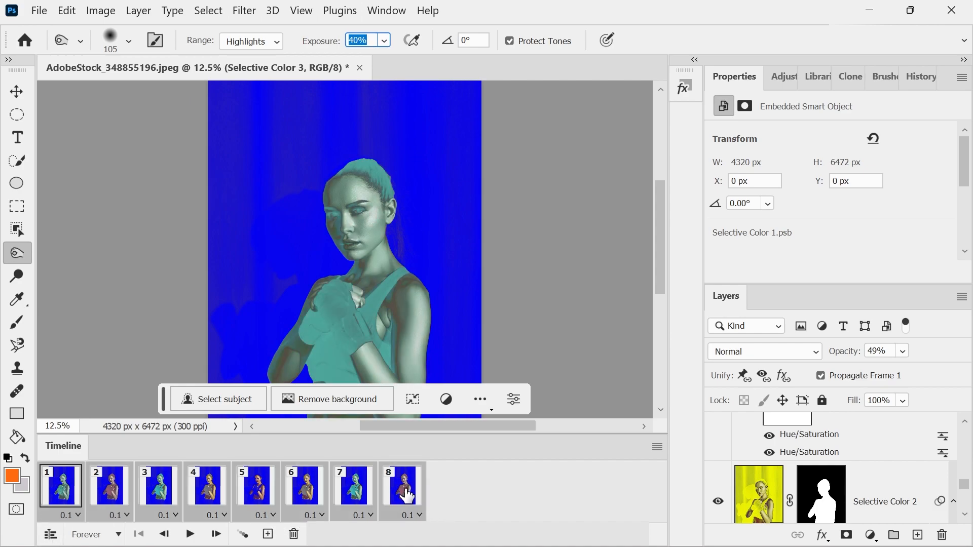
pyautogui.moveTo(402, 495); pyautogui.dragTo(847, 496)
pyautogui.moveTo(390, 492); pyautogui.dragTo(451, 483)
pyautogui.moveTo(259, 489); pyautogui.dragTo(469, 484)
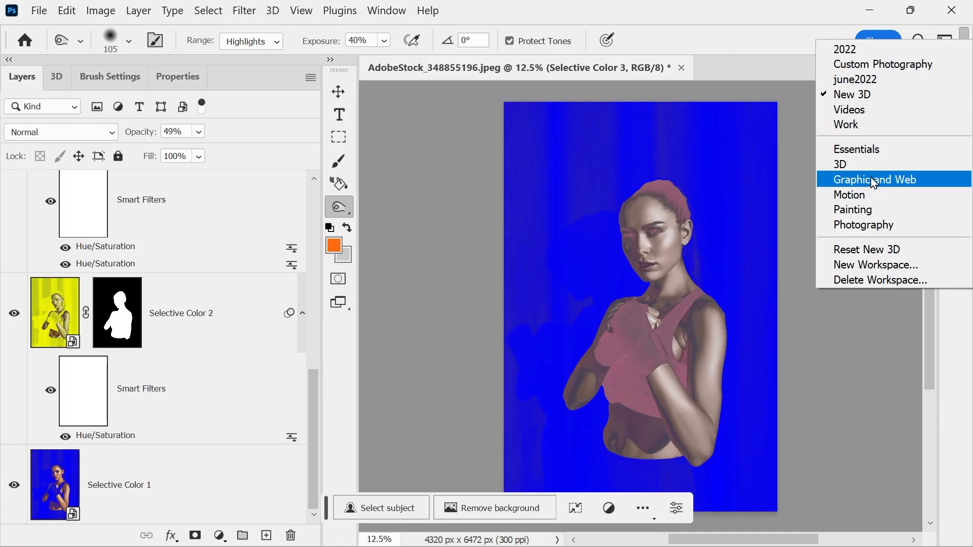
# Switch to the Videos workspace and append another copy of frames 17 to 24 at the end of the animation, after frame 24
pyautogui.click(849, 110)
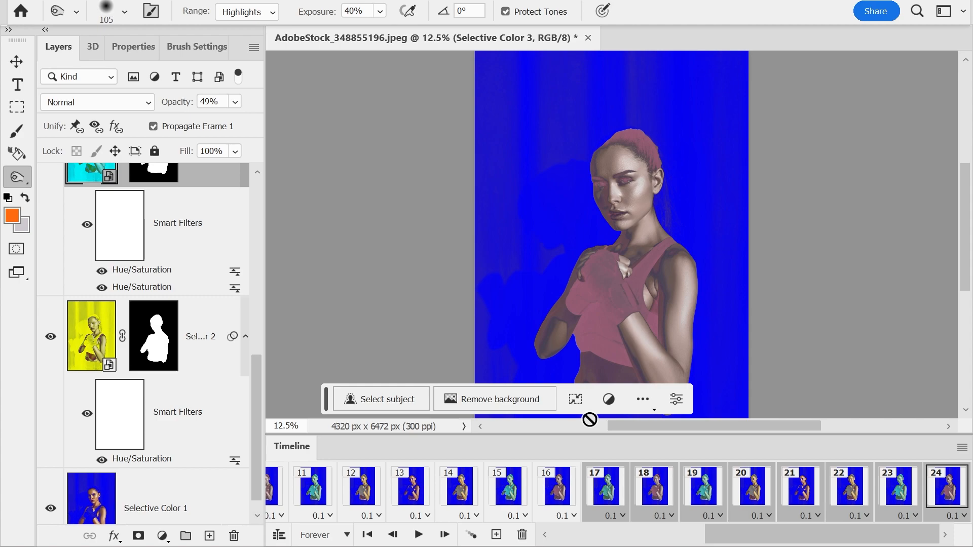
pyautogui.moveTo(570, 546)
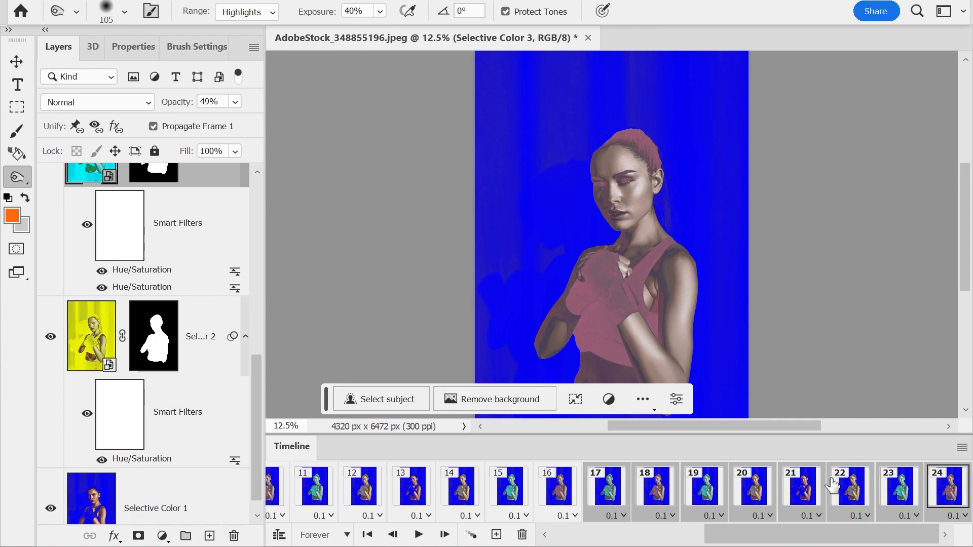
pyautogui.moveTo(849, 485); pyautogui.dragTo(972, 473)
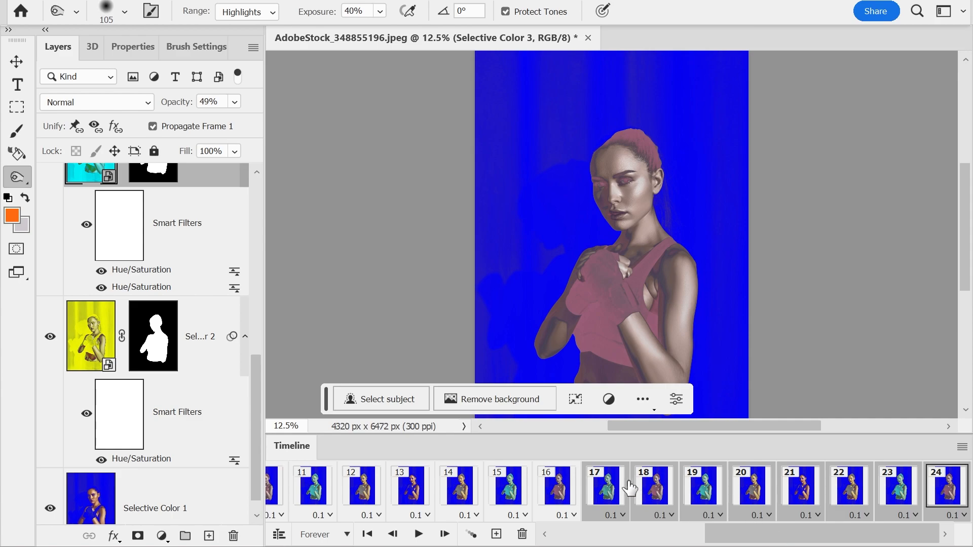
pyautogui.moveTo(605, 490); pyautogui.dragTo(569, 486)
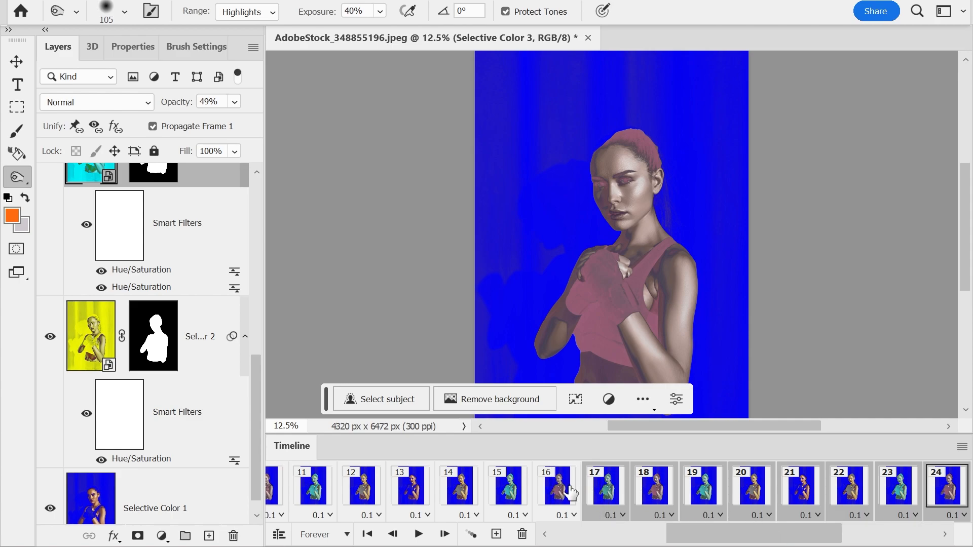
pyautogui.moveTo(733, 538); pyautogui.dragTo(831, 543)
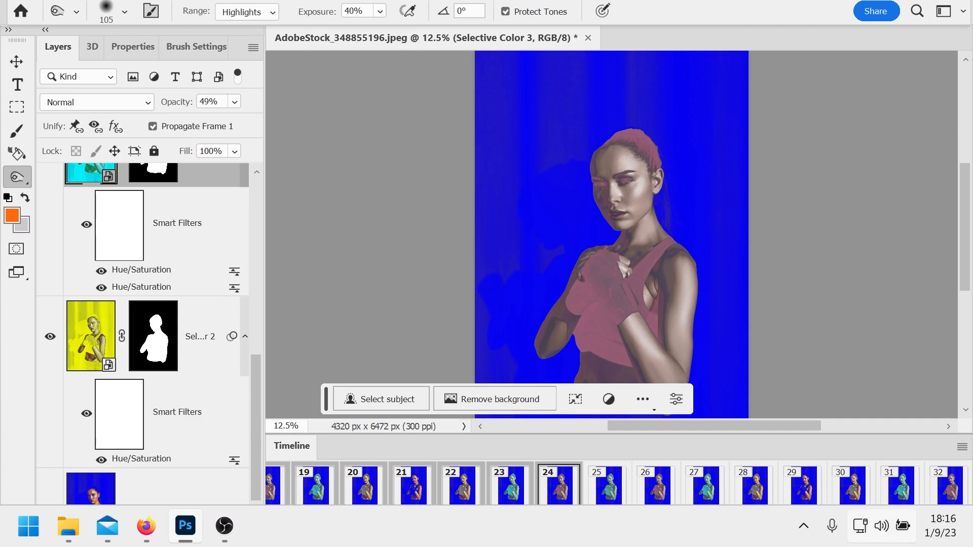